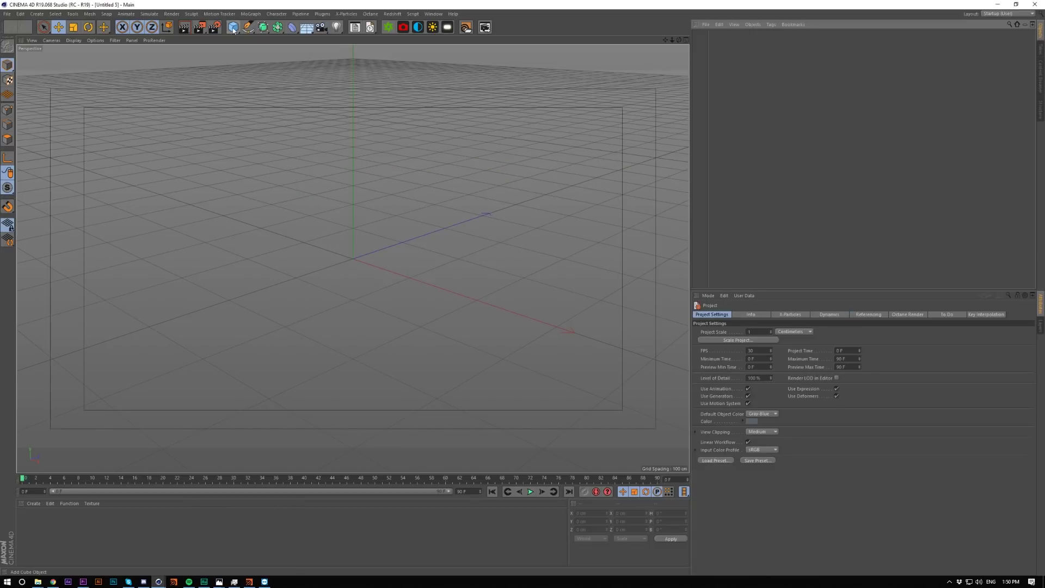
# Step: Add a cube to the scene and set its Y position to 100 cm
pyautogui.click(233, 27)
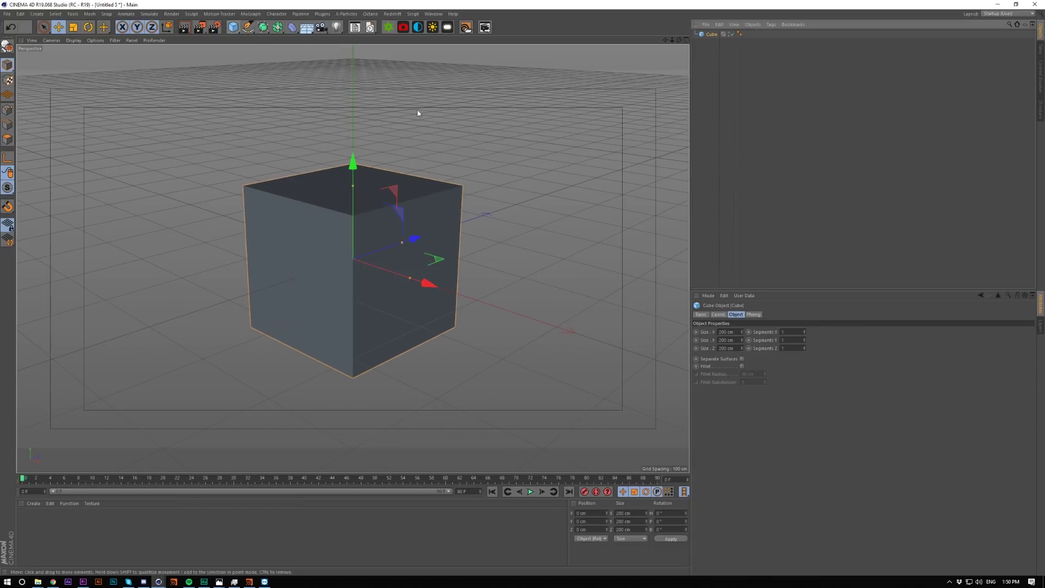
pyautogui.click(723, 314)
pyautogui.doubleClick(724, 340)
pyautogui.write('100')
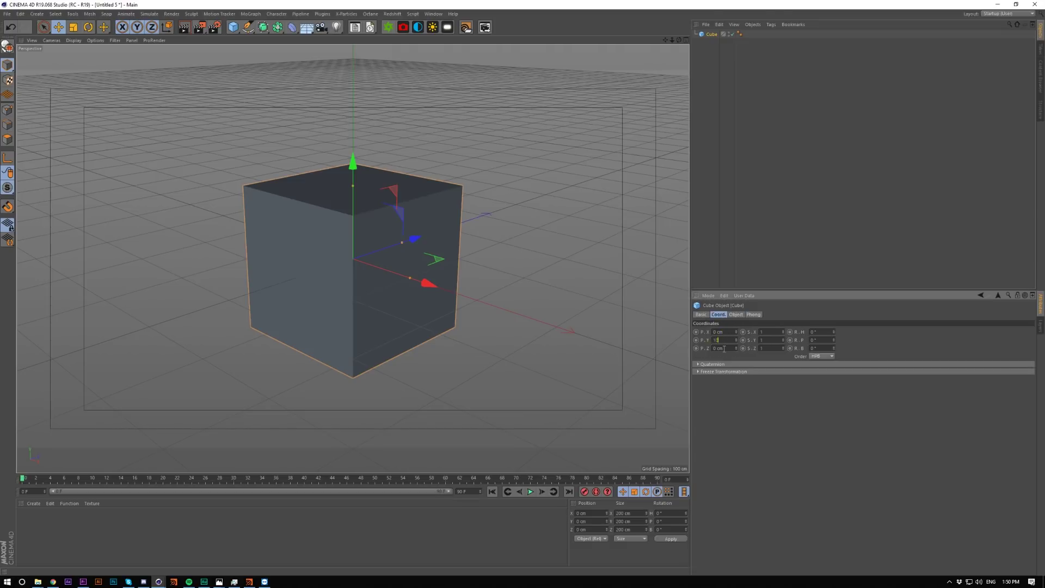
pyautogui.press('Return')
# Step: Add a second cube at the world origin and name it step
pyautogui.keyDown('alt'); pyautogui.moveTo(348, 269); pyautogui.dragTo(391, 256); pyautogui.keyUp('alt')
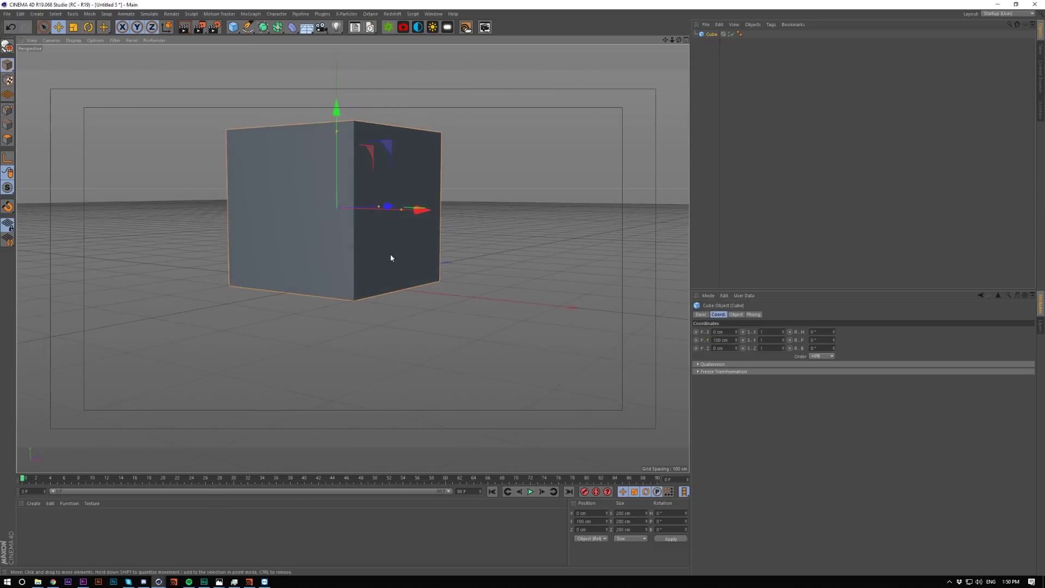
pyautogui.keyDown('alt'); pyautogui.moveTo(392, 257); pyautogui.dragTo(450, 313, button='middle'); pyautogui.keyUp('alt')
pyautogui.keyDown('alt'); pyautogui.moveTo(450, 313); pyautogui.dragTo(457, 354); pyautogui.keyUp('alt')
pyautogui.keyDown('alt'); pyautogui.moveTo(470, 313); pyautogui.dragTo(442, 357, button='right'); pyautogui.keyUp('alt')
pyautogui.keyDown('alt'); pyautogui.moveTo(442, 357); pyautogui.dragTo(463, 340); pyautogui.keyUp('alt')
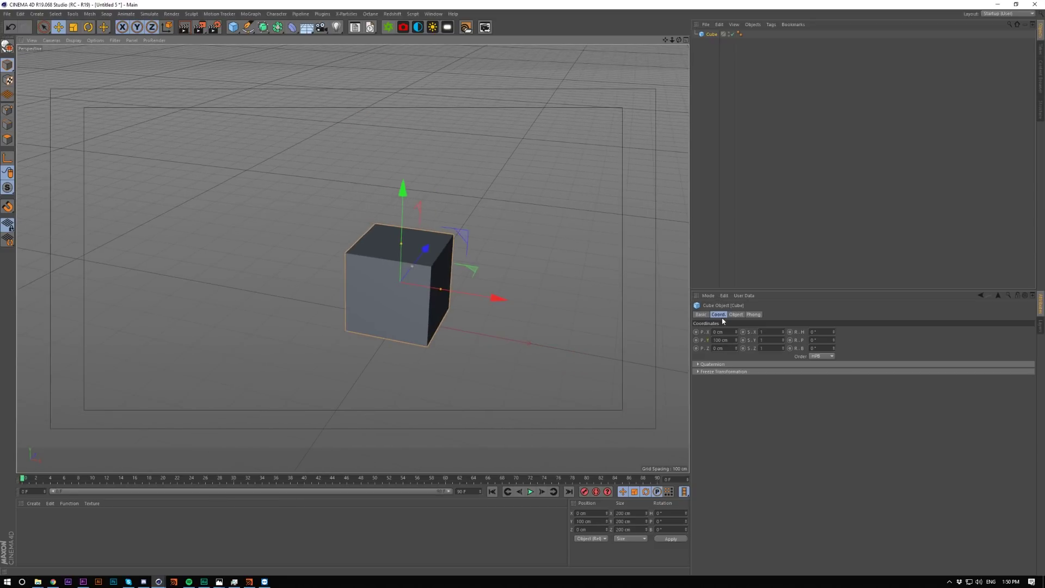
pyautogui.click(232, 27)
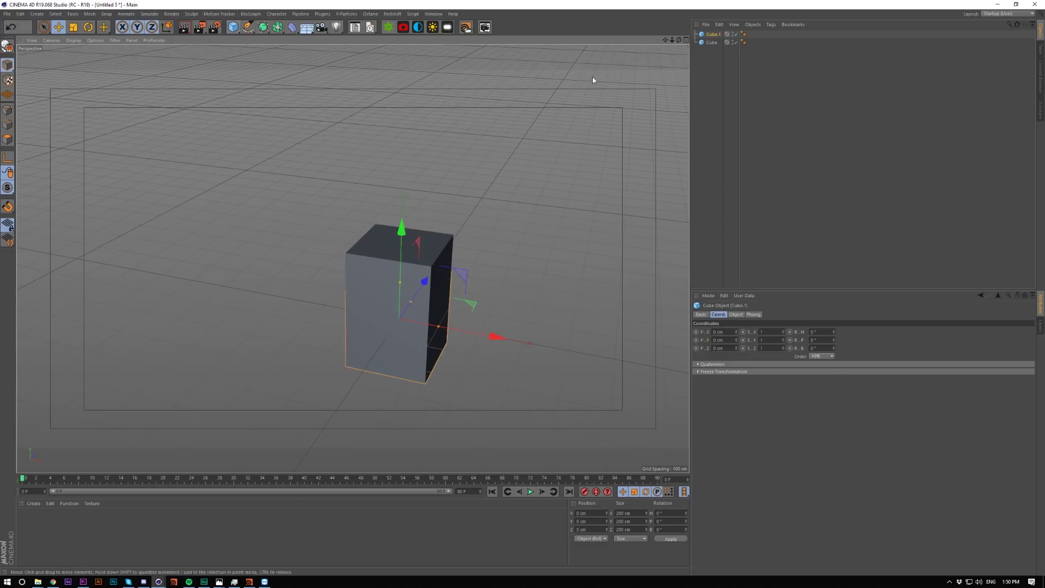
pyautogui.doubleClick(712, 35)
pyautogui.write('bounce')
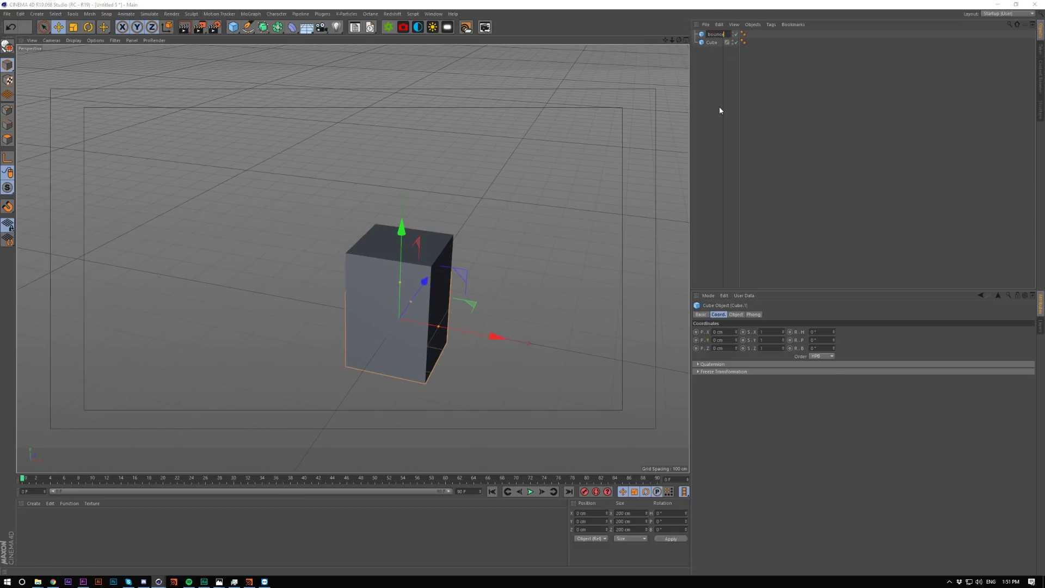
pyautogui.press('Return')
pyautogui.write('step')
# Step: Rename the original cube as bouncing cube
pyautogui.press('Down')
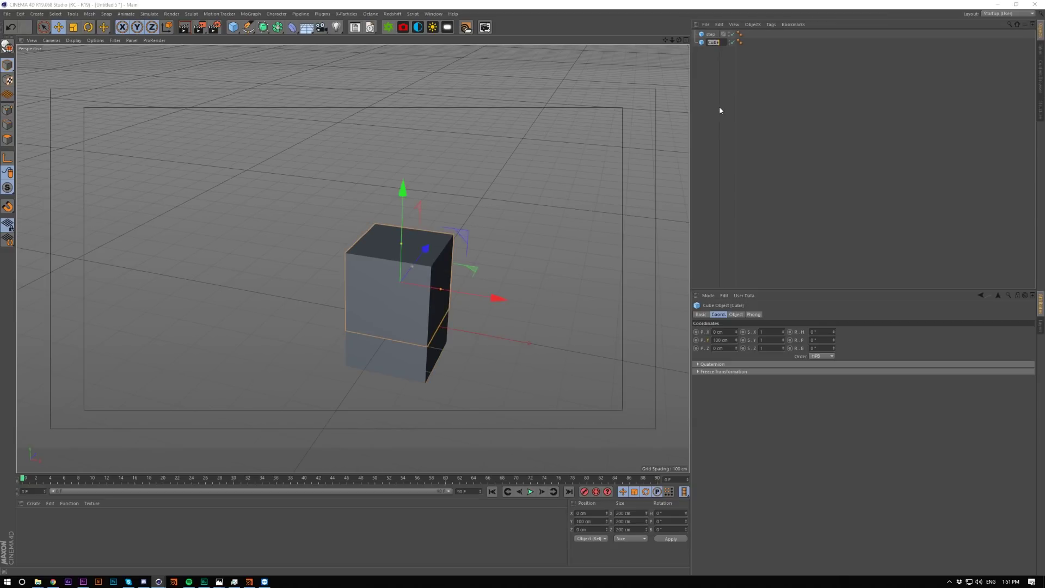
pyautogui.write('boun')
pyautogui.write('cing cube')
pyautogui.press('Return')
# Step: Set the step cube's size to 300 cm in X, Y and Z
pyautogui.click(708, 34)
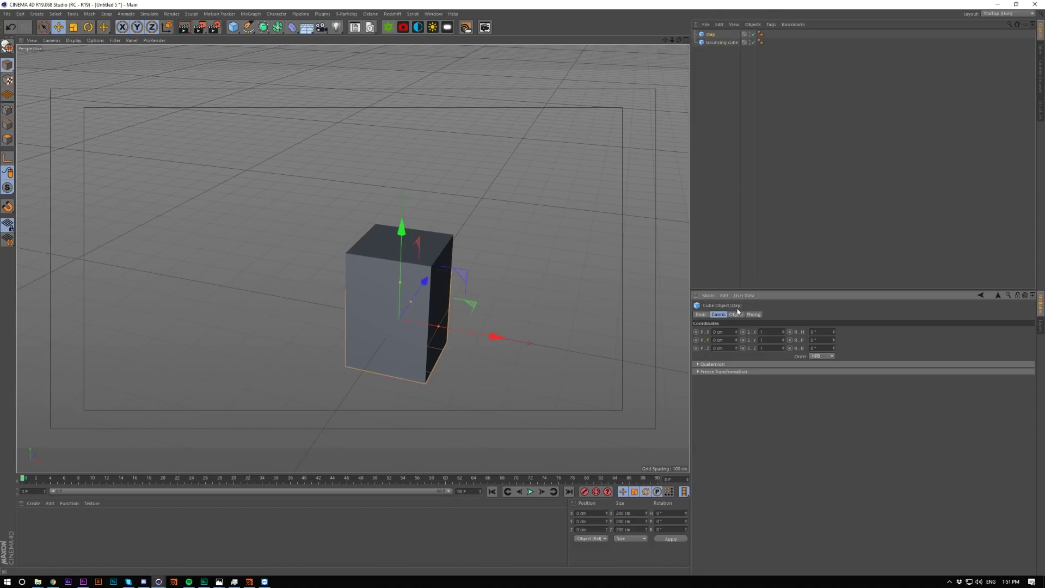
pyautogui.click(736, 315)
pyautogui.click(735, 331)
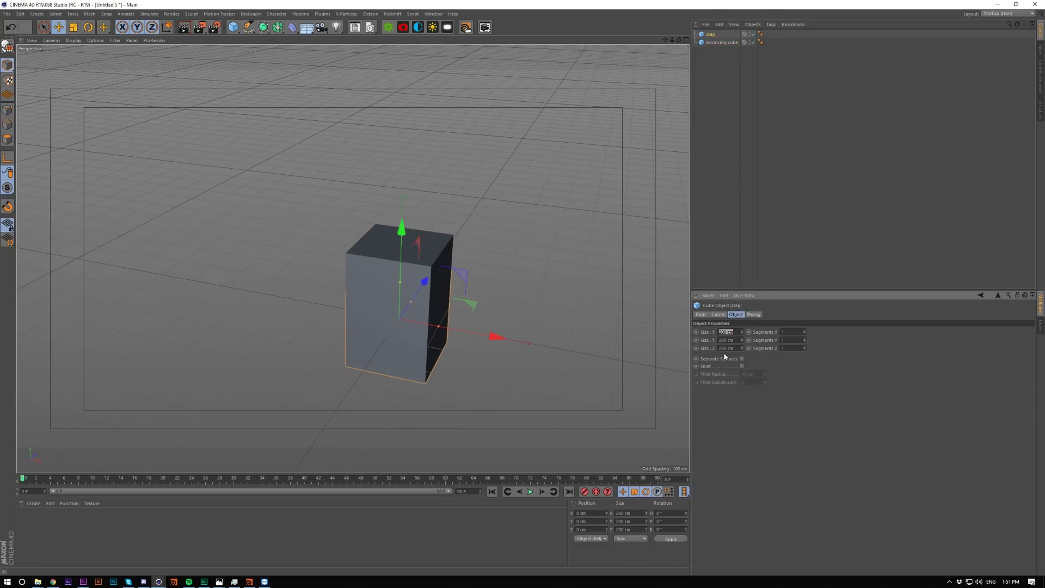
pyautogui.write('300')
pyautogui.press('Tab')
pyautogui.write('300')
pyautogui.press('Tab')
pyautogui.write('300')
pyautogui.press('Return')
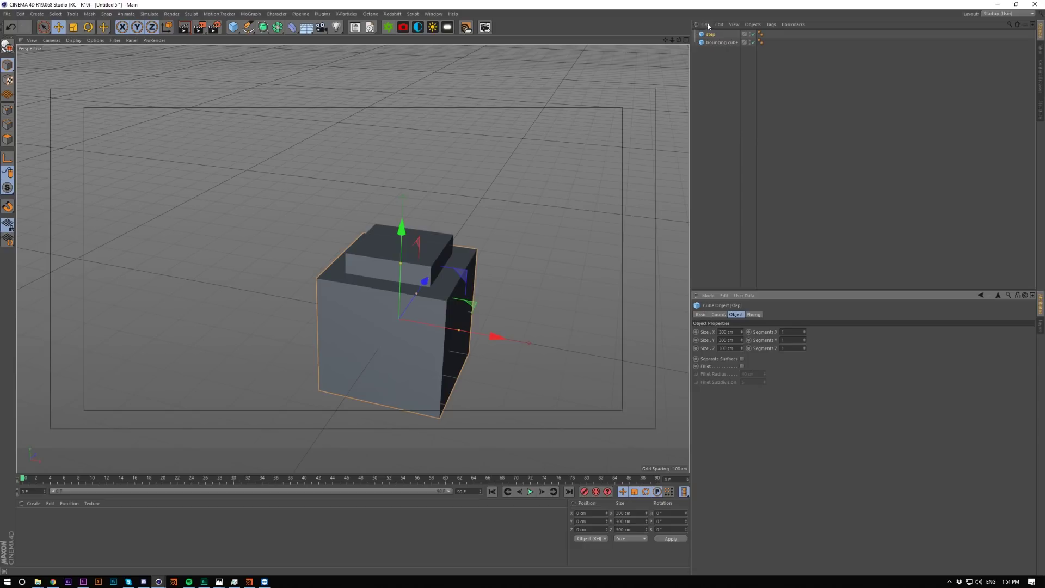
# Step: Set the step cube's Y position to -150 cm
pyautogui.click(718, 315)
pyautogui.click(722, 340)
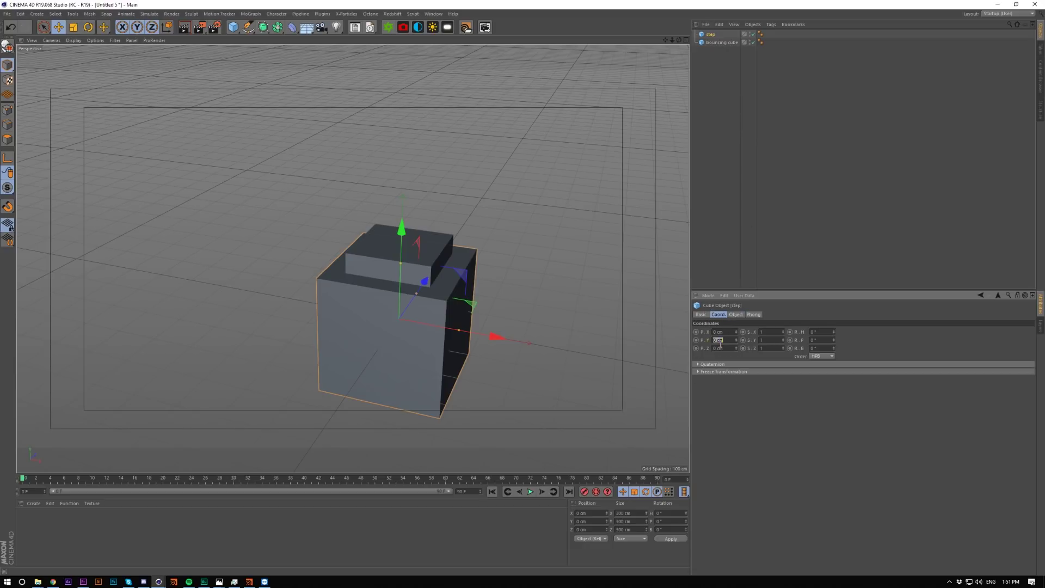
pyautogui.press('BackSpace')
pyautogui.write('-150')
pyautogui.press('Return')
# Step: Create a MoGraph Cloner containing the step cube
pyautogui.keyDown('alt'); pyautogui.moveTo(488, 369); pyautogui.dragTo(528, 332); pyautogui.keyUp('alt')
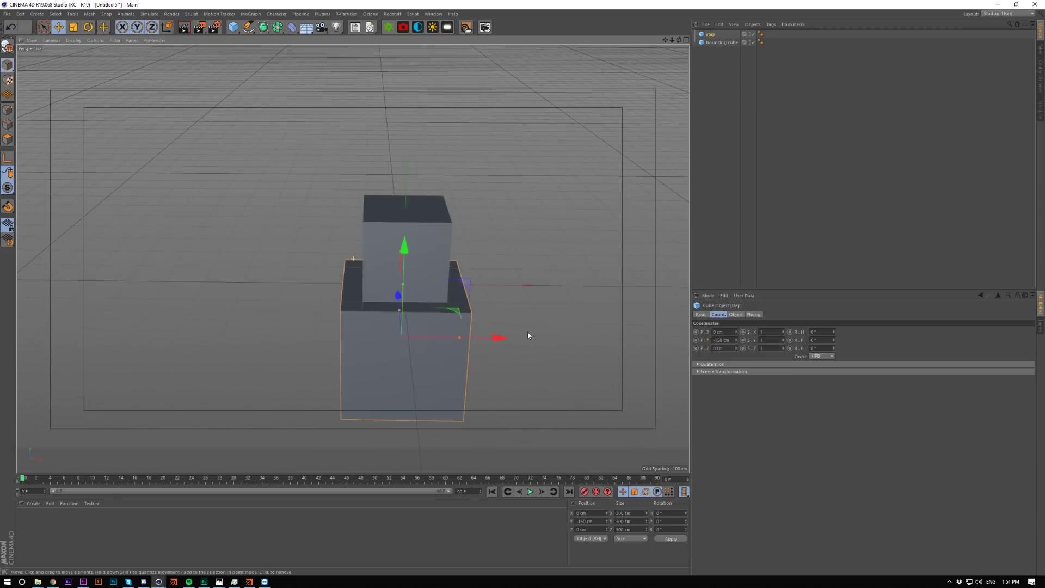
pyautogui.click(241, 13)
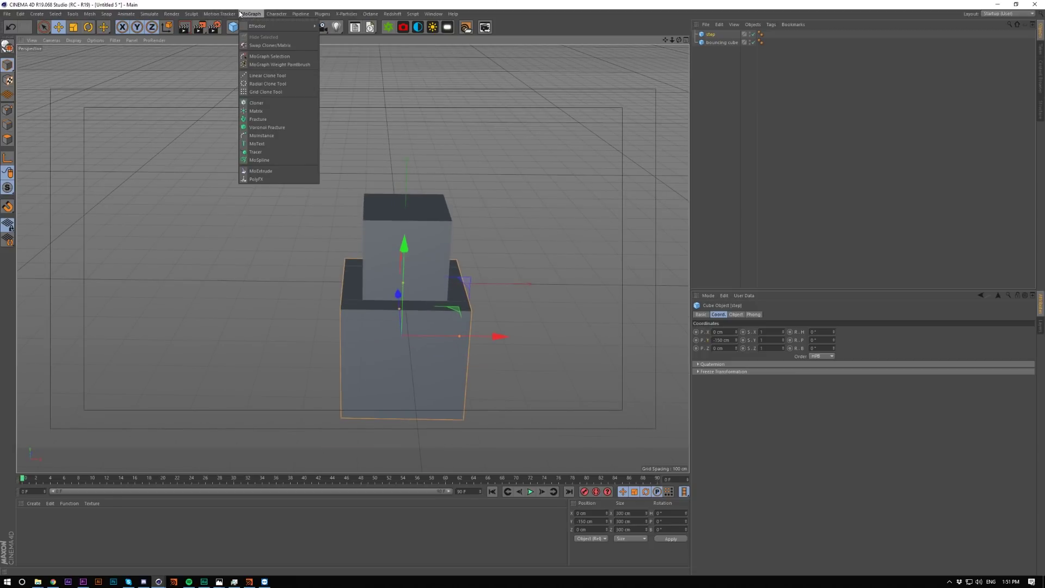
pyautogui.keyDown('alt'); pyautogui.click(255, 102); pyautogui.keyUp('alt')
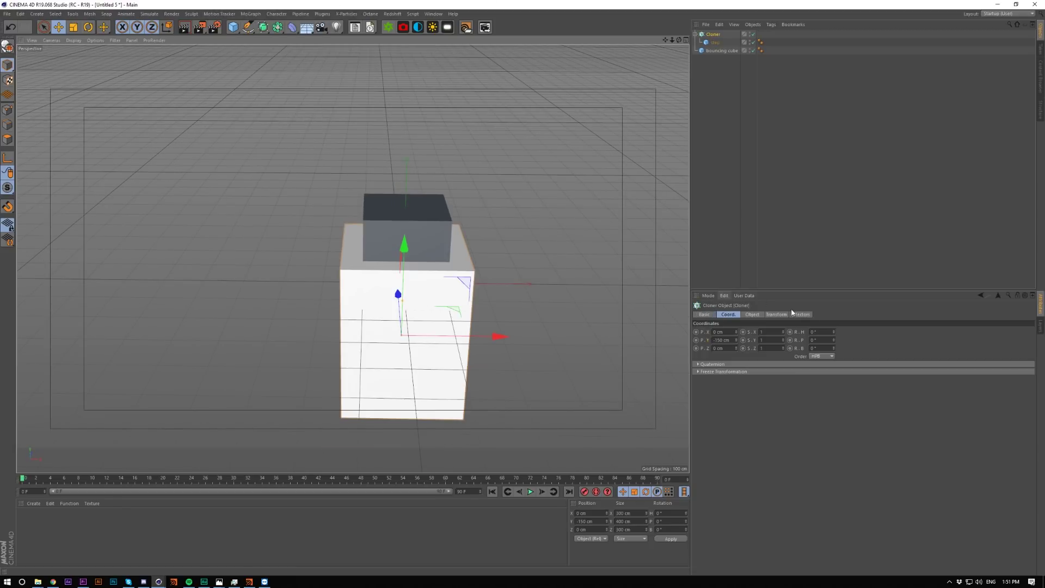
# Step: Set the linear Cloner's per-step offset to -300 cm in both X and Y to form descending stairs
pyautogui.click(754, 314)
pyautogui.click(724, 404)
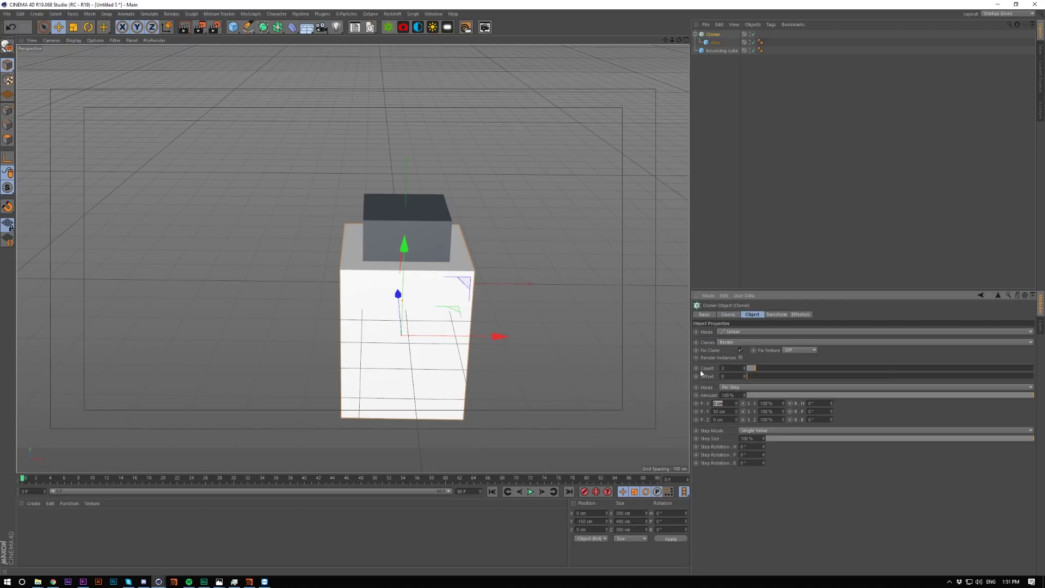
pyautogui.write('-300')
pyautogui.press('Tab')
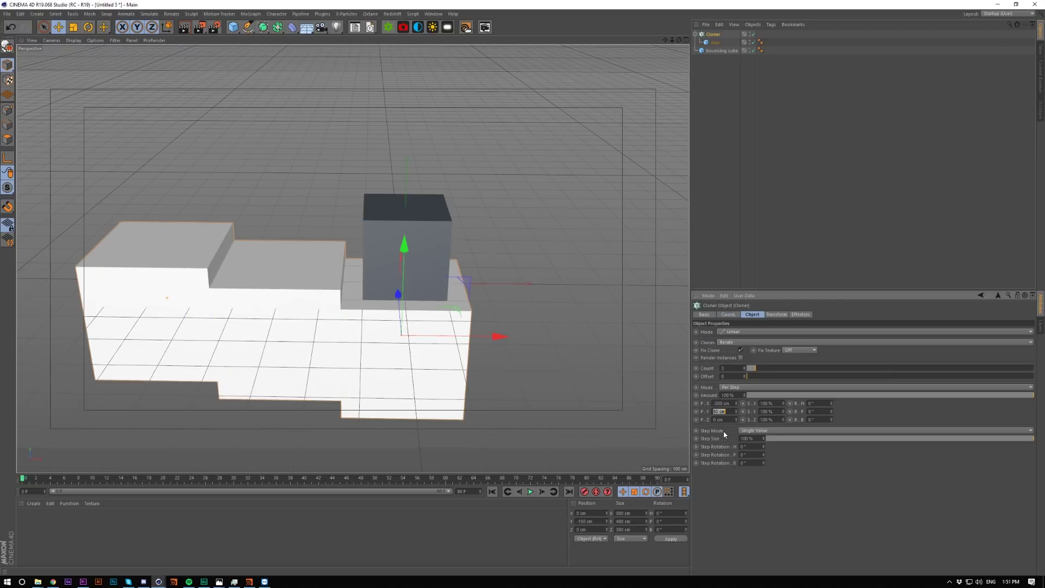
pyautogui.write('-300')
pyautogui.press('Return')
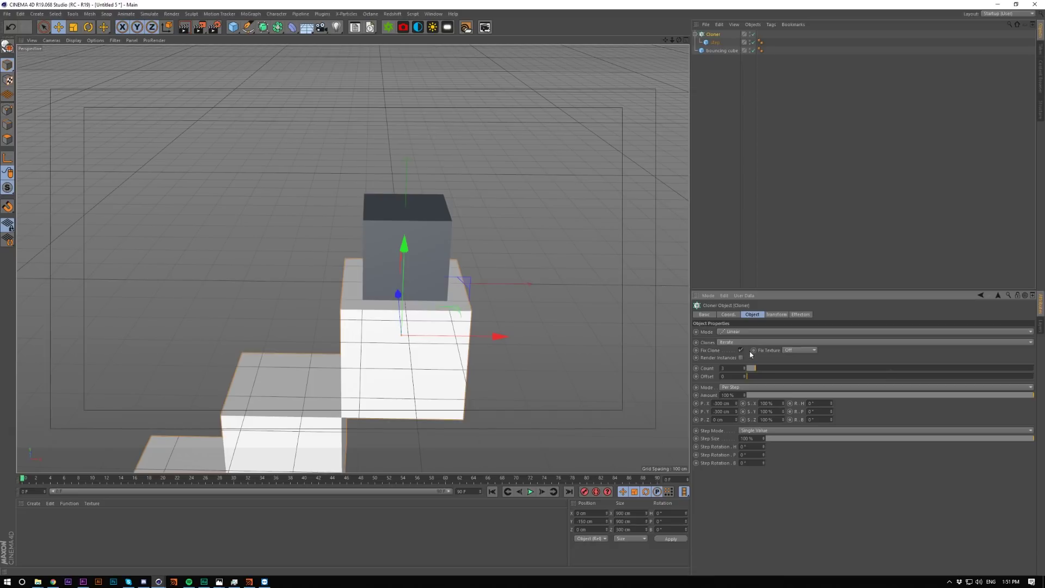
# Step: Collapse the Cloner's hierarchy, select the bouncing cube and show its coordinates
pyautogui.keyDown('alt'); pyautogui.moveTo(297, 349); pyautogui.dragTo(353, 259, button='middle'); pyautogui.keyUp('alt')
pyautogui.keyDown('alt'); pyautogui.moveTo(439, 261); pyautogui.dragTo(445, 266); pyautogui.keyUp('alt')
pyautogui.keyDown('alt'); pyautogui.moveTo(446, 266); pyautogui.dragTo(417, 301, button='right'); pyautogui.keyUp('alt')
pyautogui.keyDown('alt'); pyautogui.moveTo(417, 302); pyautogui.dragTo(434, 343); pyautogui.keyUp('alt')
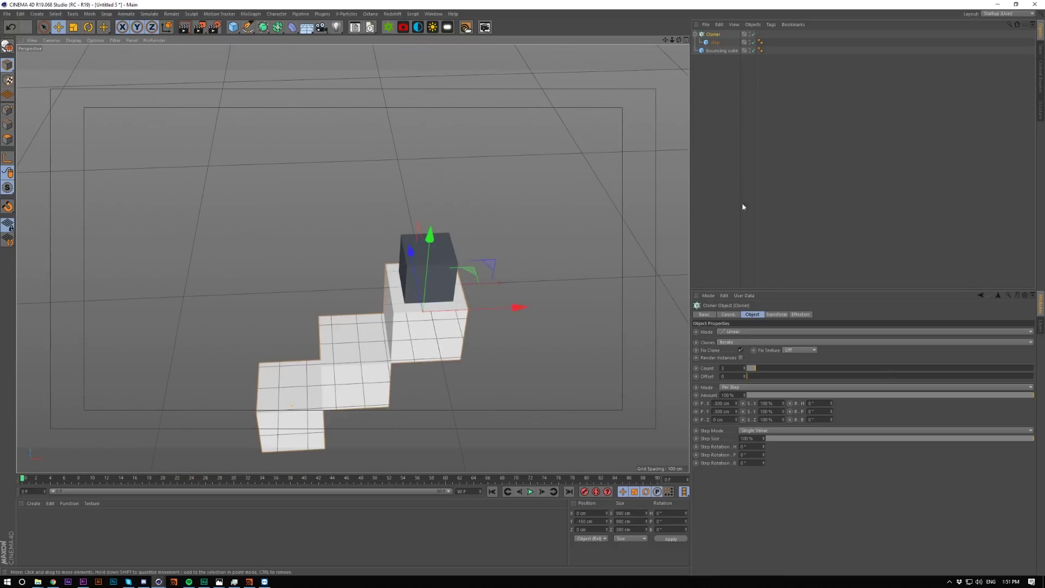
pyautogui.click(797, 151)
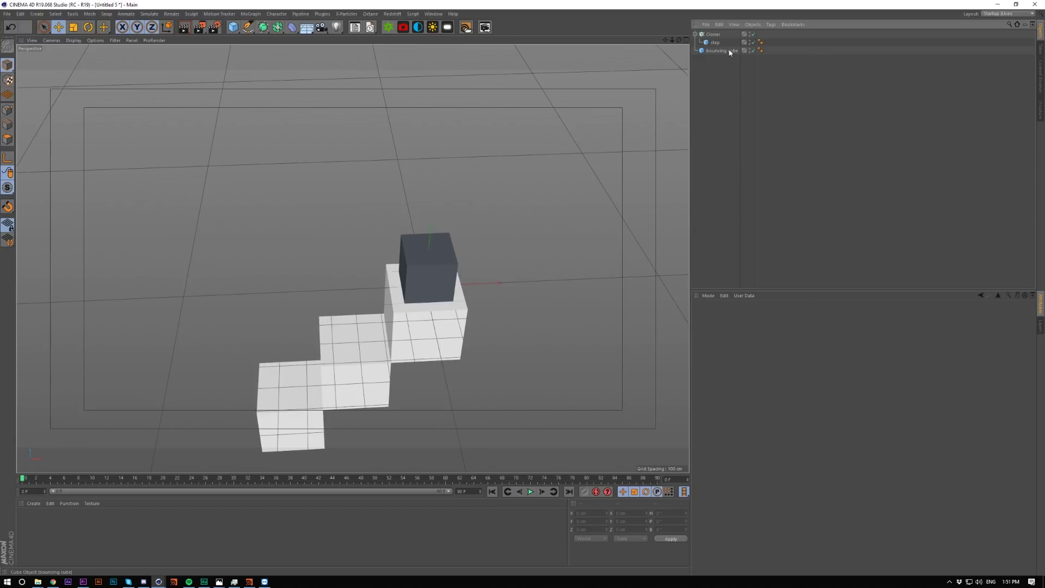
pyautogui.click(695, 34)
pyautogui.click(703, 42)
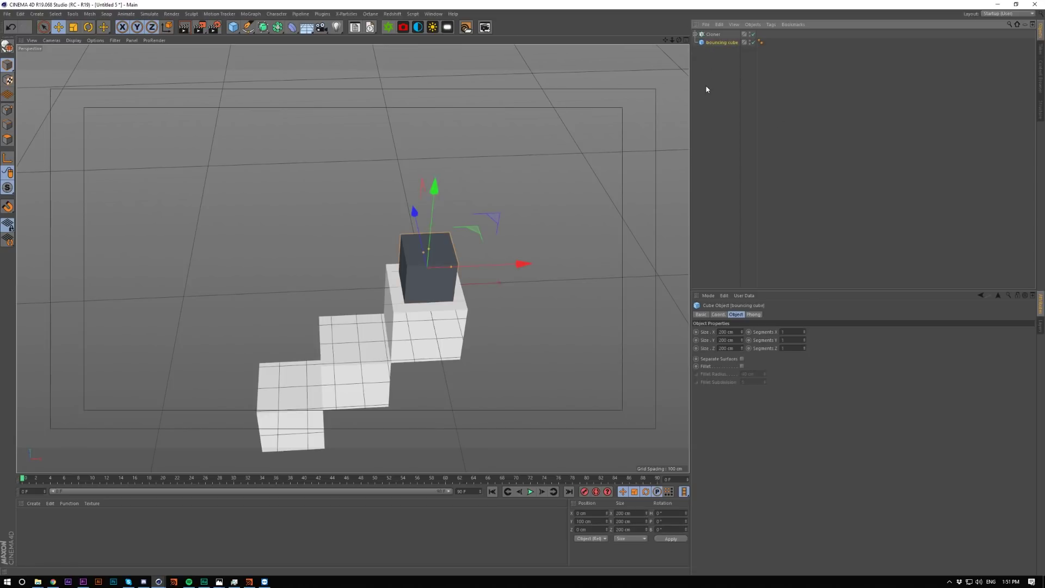
pyautogui.click(719, 315)
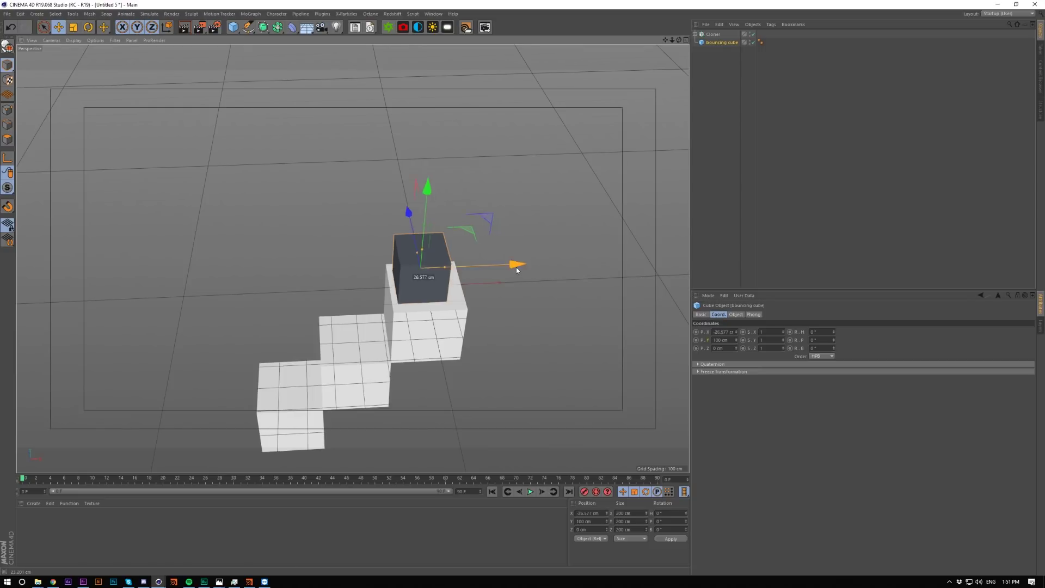
# Step: Try moving the bouncing cube along its X and Y axes and rotating its bank, undoing each change
pyautogui.moveTo(516, 266); pyautogui.dragTo(475, 268)
pyautogui.hotkey('ctrl', 'z')
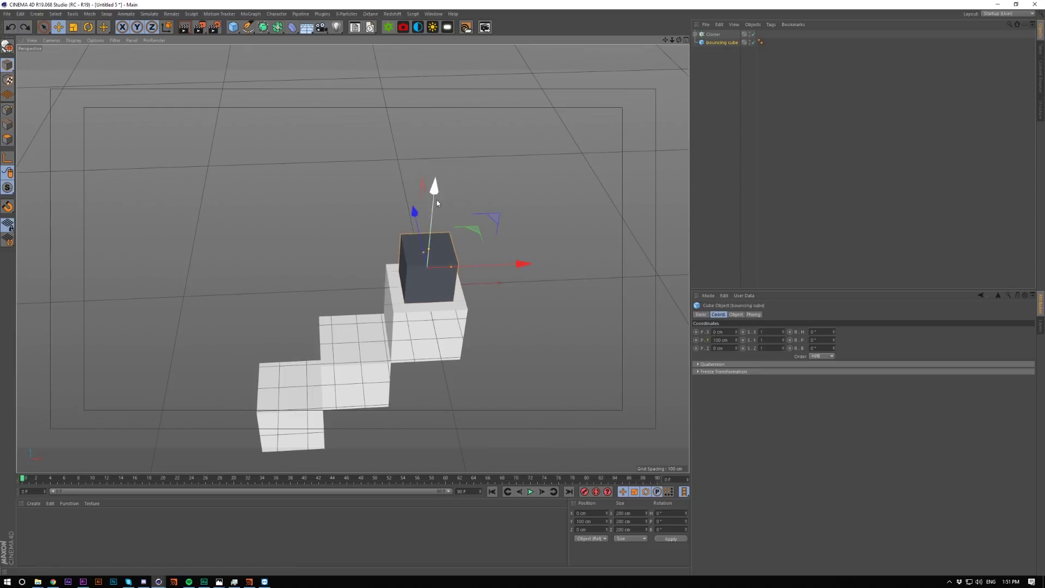
pyautogui.moveTo(437, 200); pyautogui.dragTo(457, 175)
pyautogui.hotkey('ctrl', 'z')
pyautogui.moveTo(833, 348); pyautogui.dragTo(834, 347)
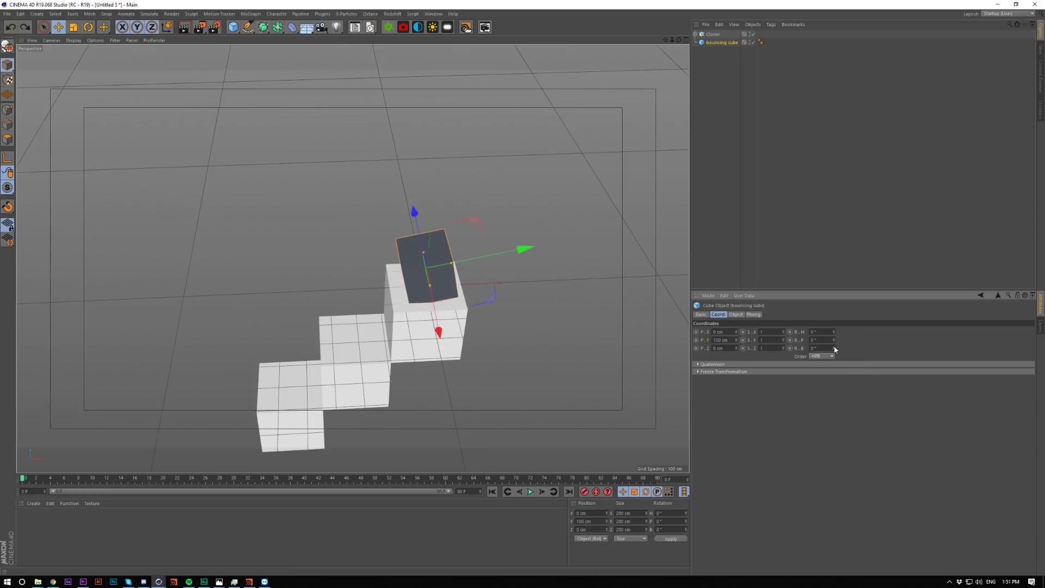
# Step: Keyframe the bouncing cube's X position, Y position and bank rotation at frame 0, and go to frame 35
pyautogui.keyDown('ctrl'); pyautogui.click(788, 348); pyautogui.keyUp('ctrl')
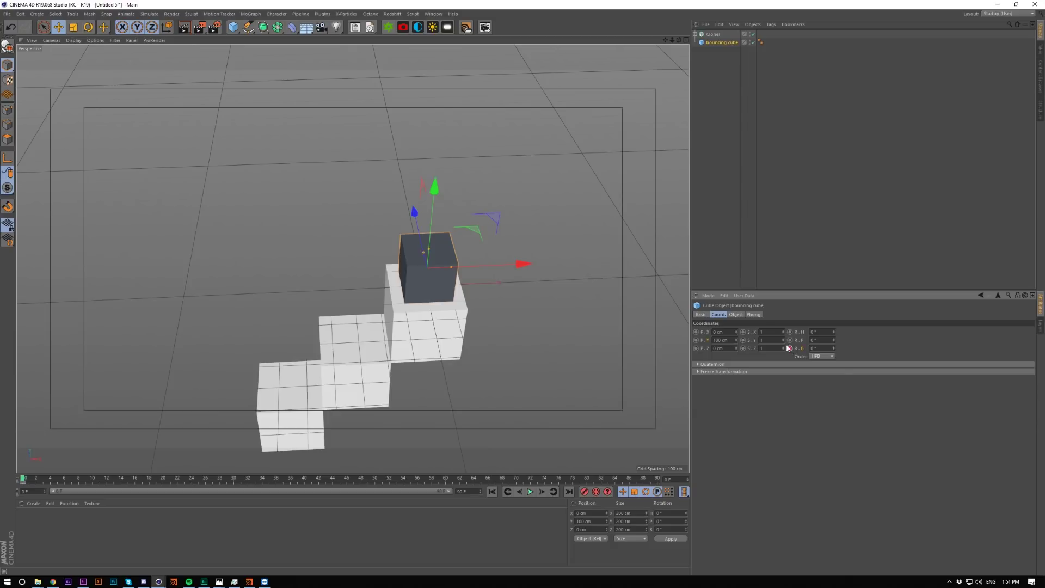
pyautogui.keyDown('ctrl'); pyautogui.click(696, 340); pyautogui.keyUp('ctrl')
pyautogui.keyDown('ctrl'); pyautogui.click(696, 331); pyautogui.keyUp('ctrl')
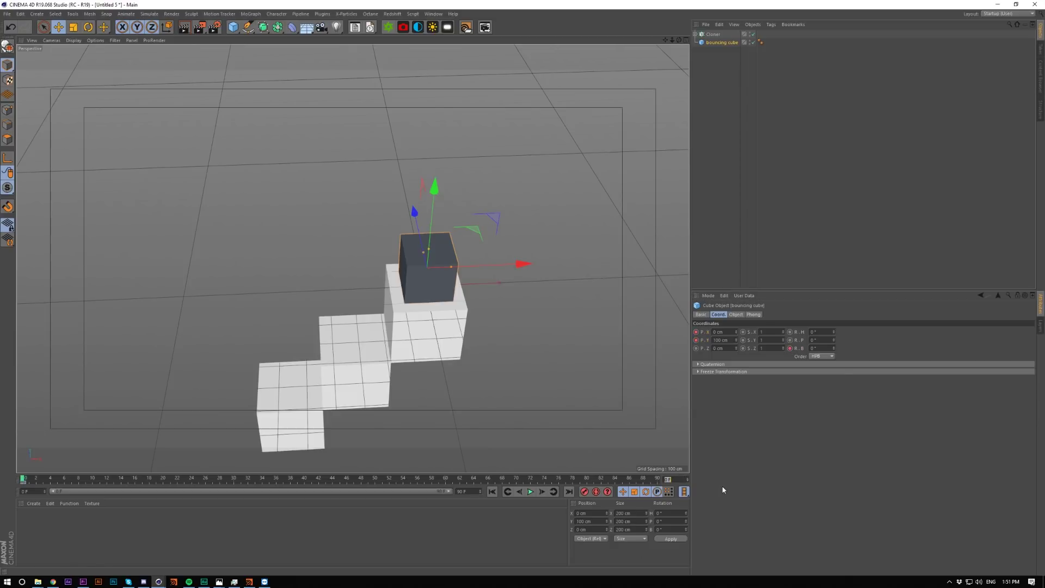
pyautogui.write('35')
pyautogui.press('Return')
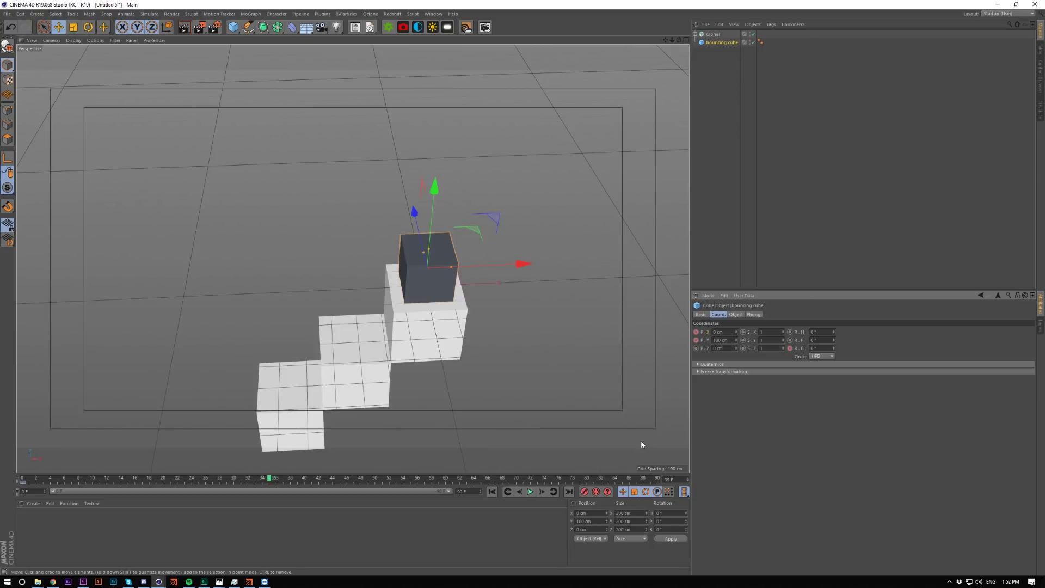
# Step: Set the bouncing cube's X position to -200 cm at frame 35
pyautogui.click(726, 331)
pyautogui.write('-200')
pyautogui.press('Return')
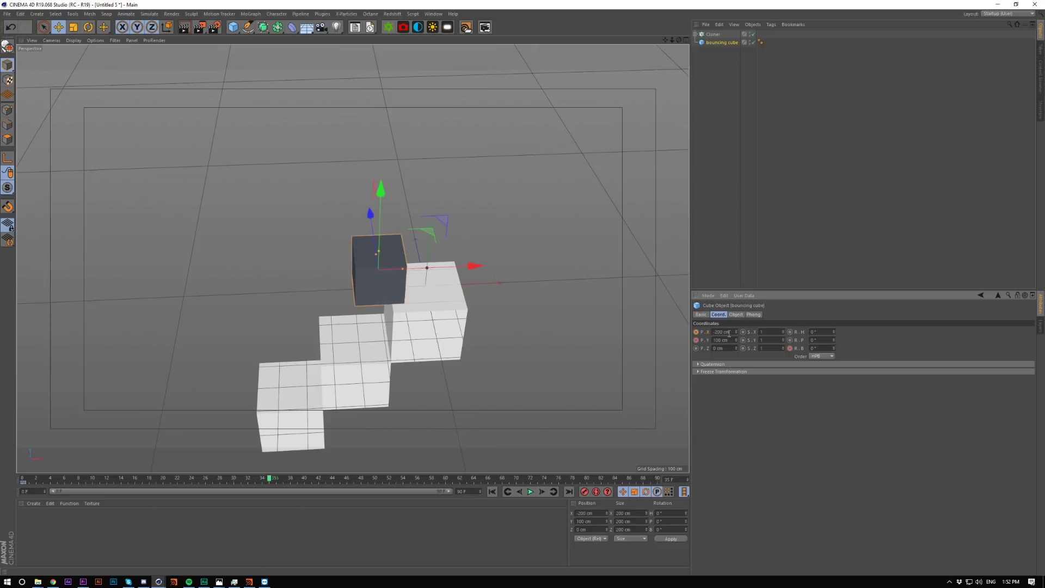
# Step: Set the bouncing cube's X position to -300 cm, check its centring from above, and keyframe it at frame 35
pyautogui.click(725, 333)
pyautogui.write('-300')
pyautogui.press('Return')
pyautogui.press('F2')
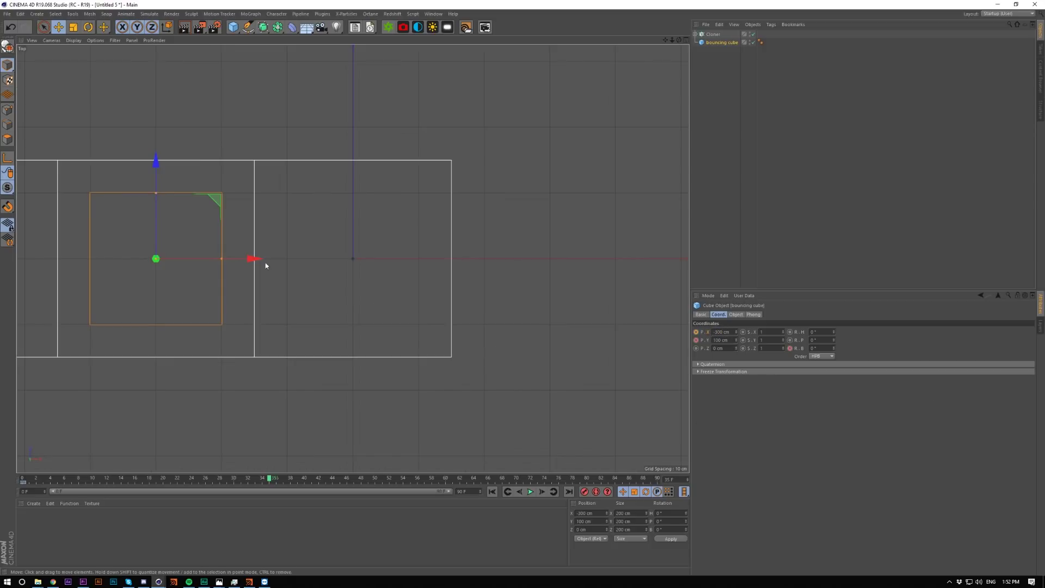
pyautogui.keyDown('alt'); pyautogui.moveTo(189, 153); pyautogui.dragTo(394, 175, button='middle'); pyautogui.keyUp('alt')
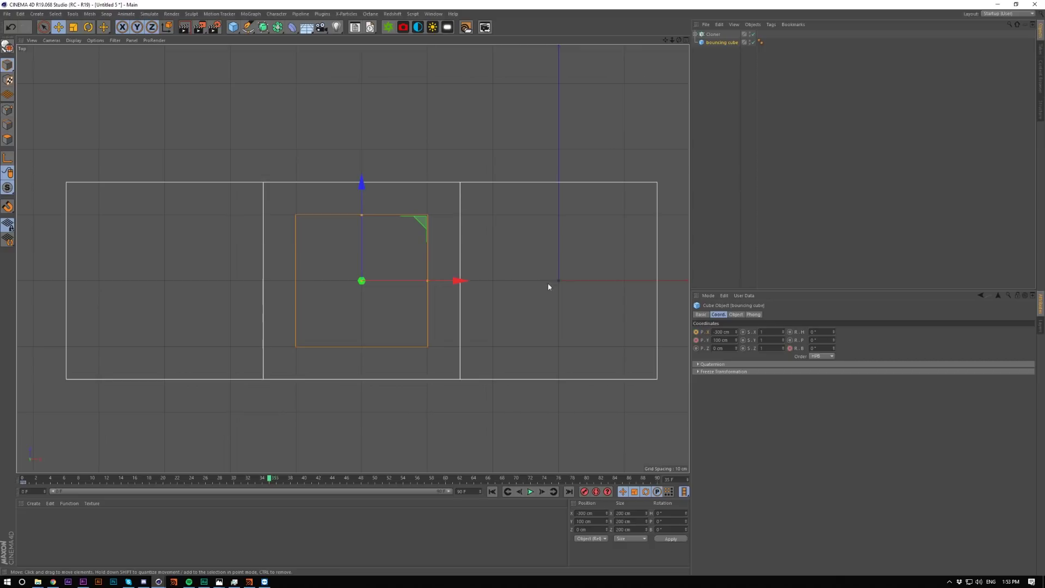
pyautogui.press('F1')
pyautogui.click(696, 331)
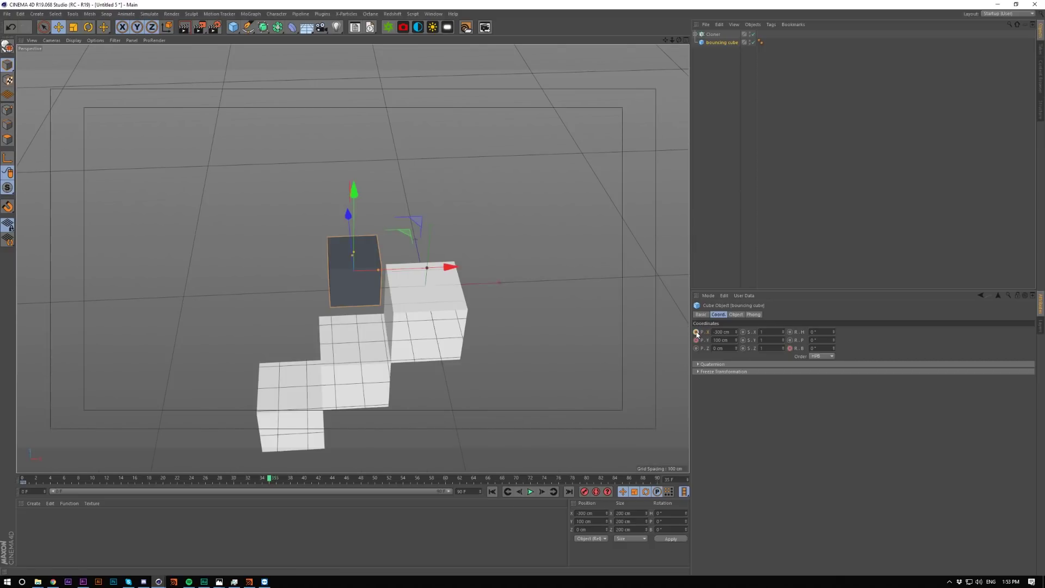
# Step: Set the bouncing cube's Y position to -200 cm so it rests on the second step, and keyframe it at frame 35
pyautogui.doubleClick(730, 339)
pyautogui.write('-200')
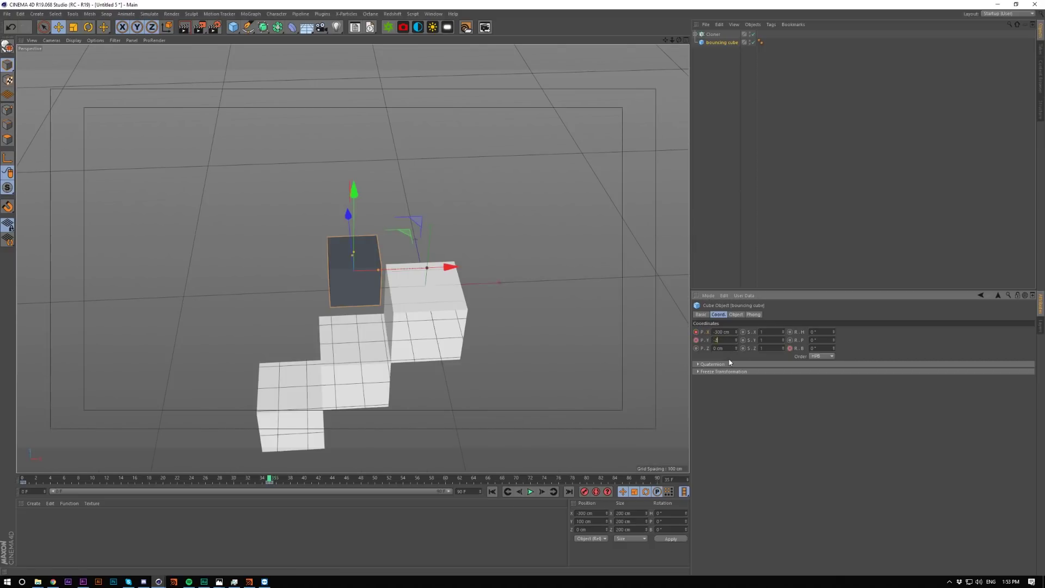
pyautogui.press('Return')
pyautogui.keyDown('alt'); pyautogui.moveTo(493, 379); pyautogui.dragTo(430, 306); pyautogui.keyUp('alt')
pyautogui.moveTo(360, 376)
pyautogui.keyDown('alt'); pyautogui.mouseDown(button='middle')
pyautogui.moveTo(389, 324)
pyautogui.moveTo(453, 300)
pyautogui.mouseUp(button='middle'); pyautogui.keyUp('alt')
pyautogui.press('F4')
pyautogui.press('F1')
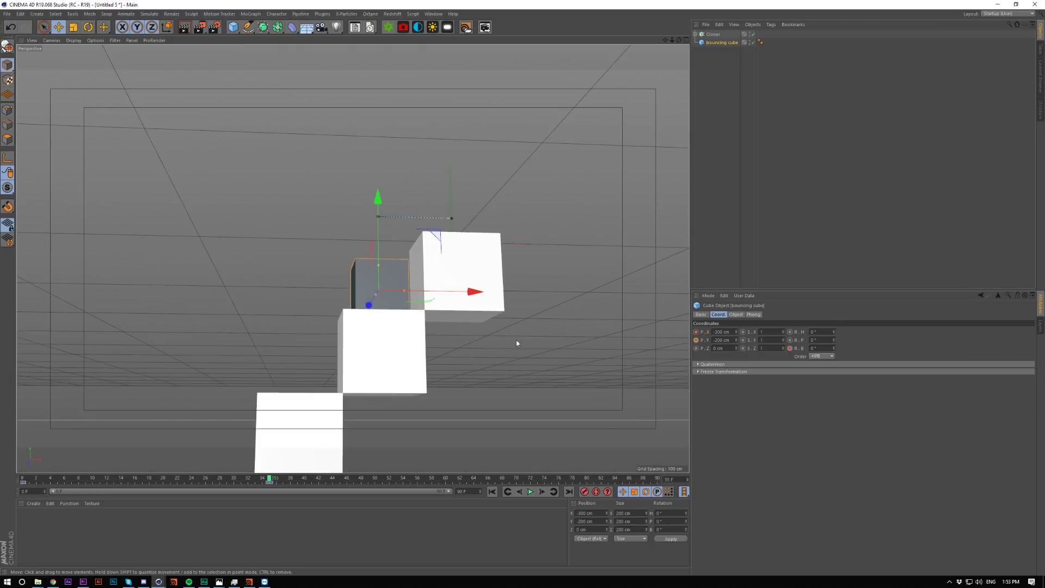
pyautogui.click(695, 339)
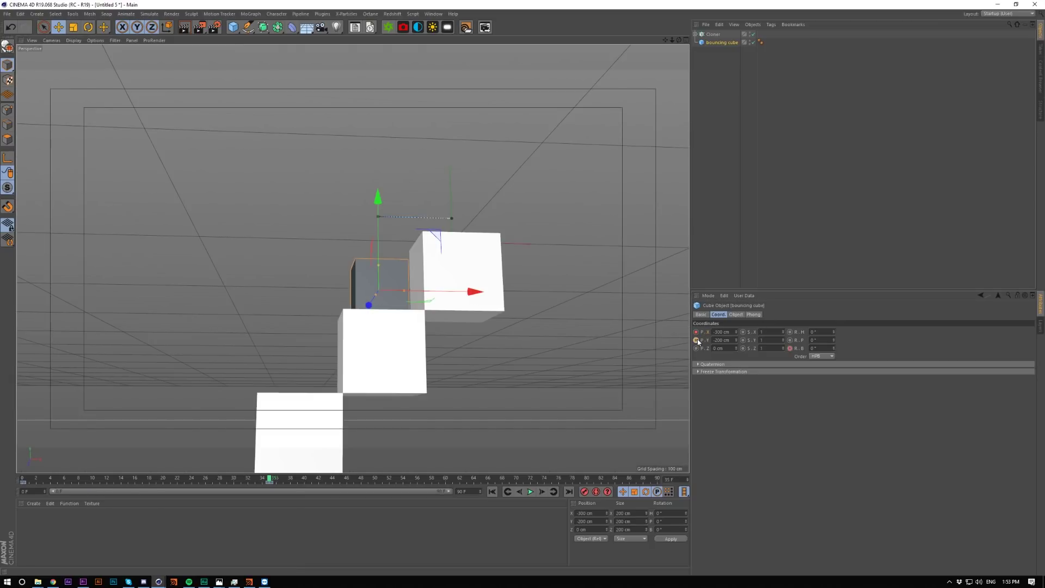
# Step: Set the bouncing cube's bank rotation to -90° at frame 35
pyautogui.click(821, 348)
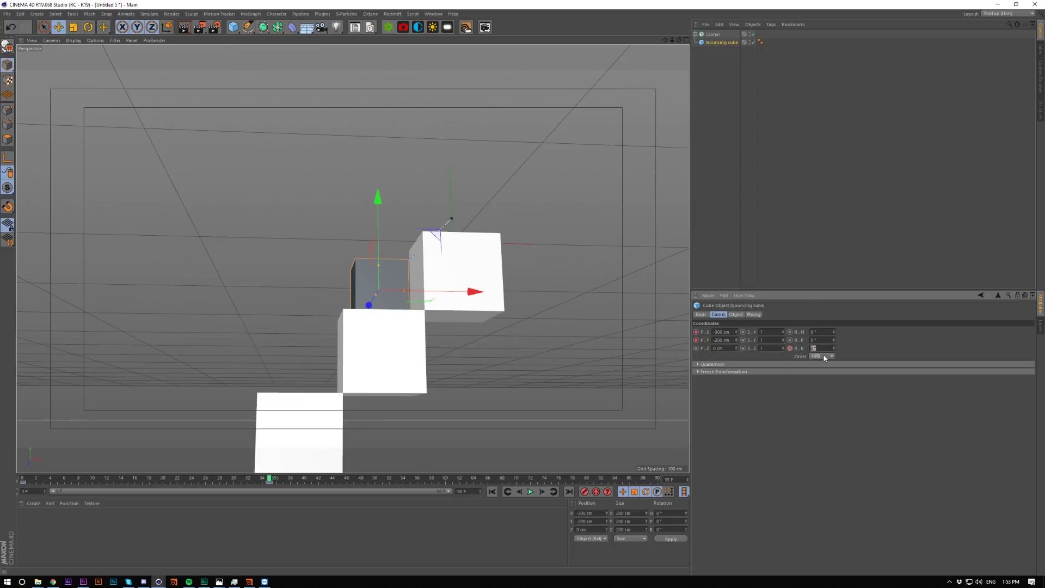
pyautogui.write('-90')
pyautogui.press('Return')
pyautogui.keyDown('alt'); pyautogui.moveTo(491, 217); pyautogui.dragTo(490, 290); pyautogui.keyUp('alt')
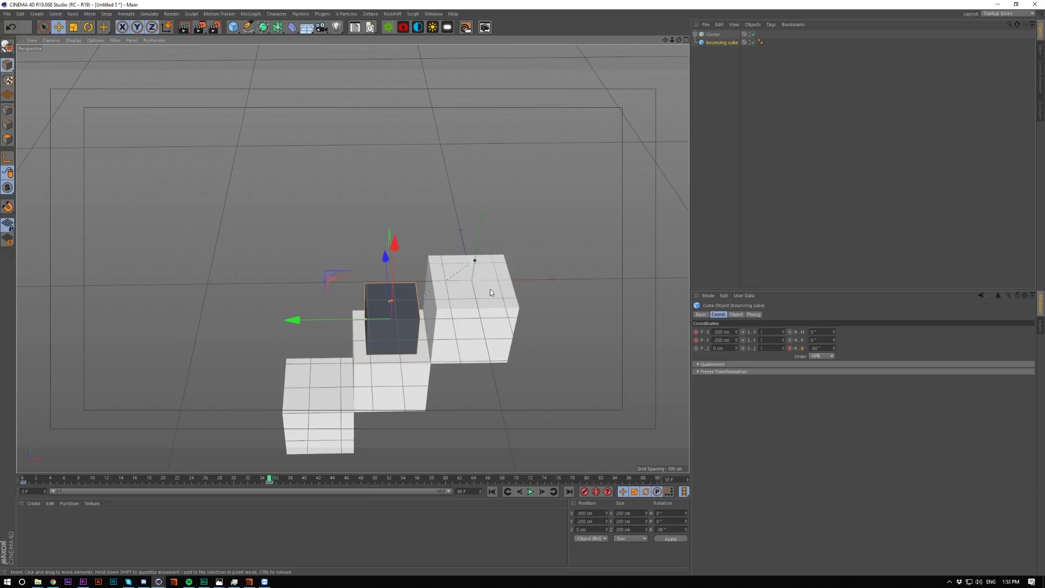
# Step: Play the animation from the first frame to review the cube rotating onto the second step, and return to the start
pyautogui.click(515, 524)
pyautogui.hotkey('shift', 'f')
pyautogui.click(530, 492)
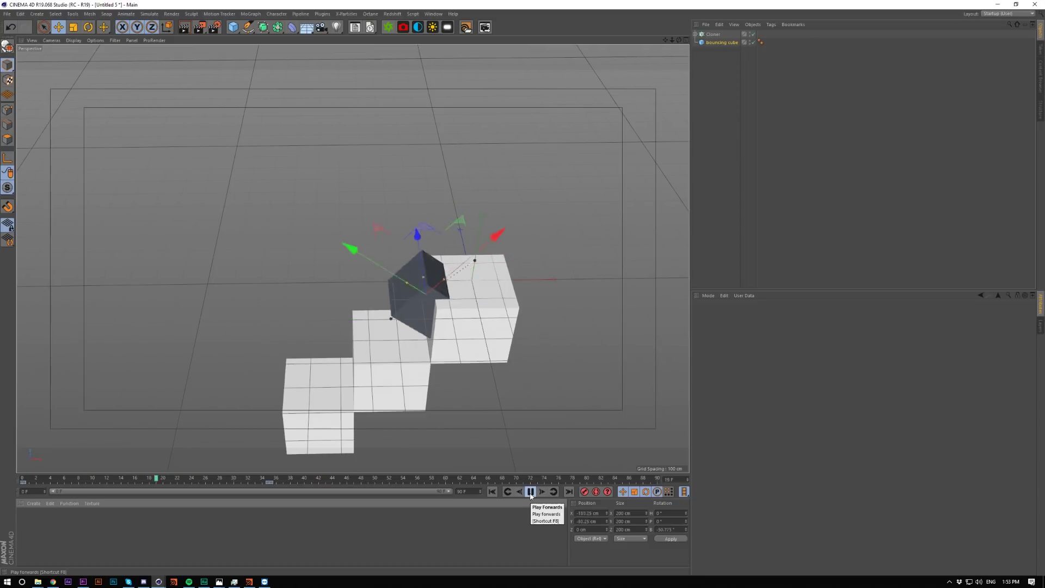
pyautogui.click(531, 492)
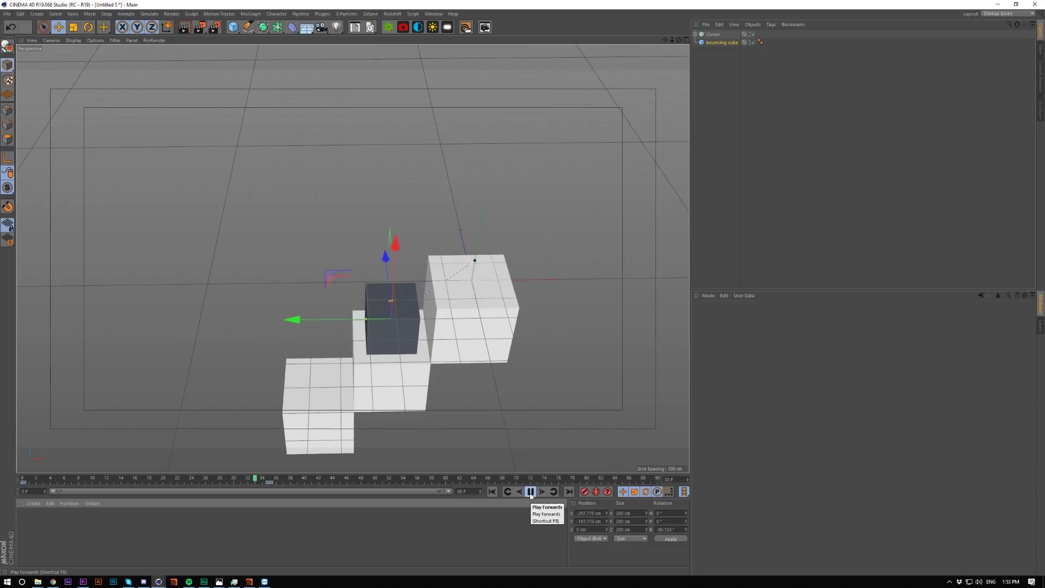
pyautogui.hotkey('shift', 'f')
pyautogui.click(789, 157)
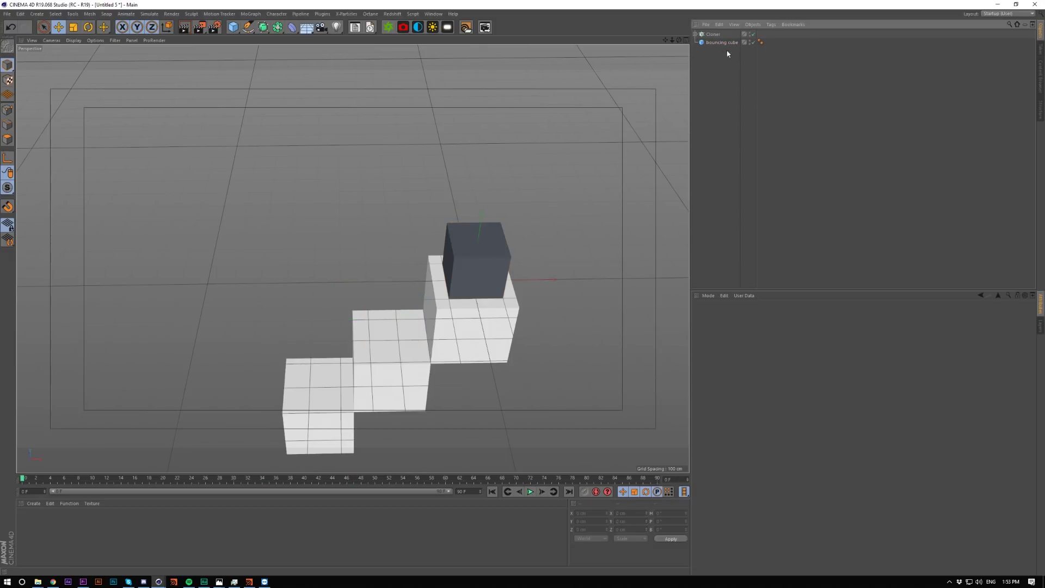
# Step: Set the bouncing cube's Y position to 260 cm at frame 15 and keyframe it as the peak of the bounce
pyautogui.click(721, 42)
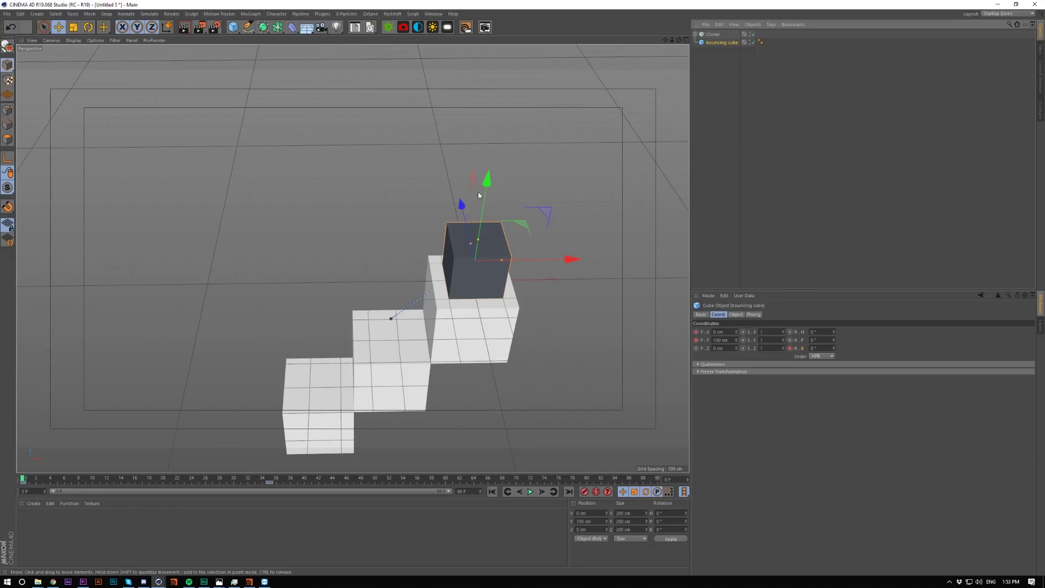
pyautogui.moveTo(478, 191); pyautogui.dragTo(508, 172)
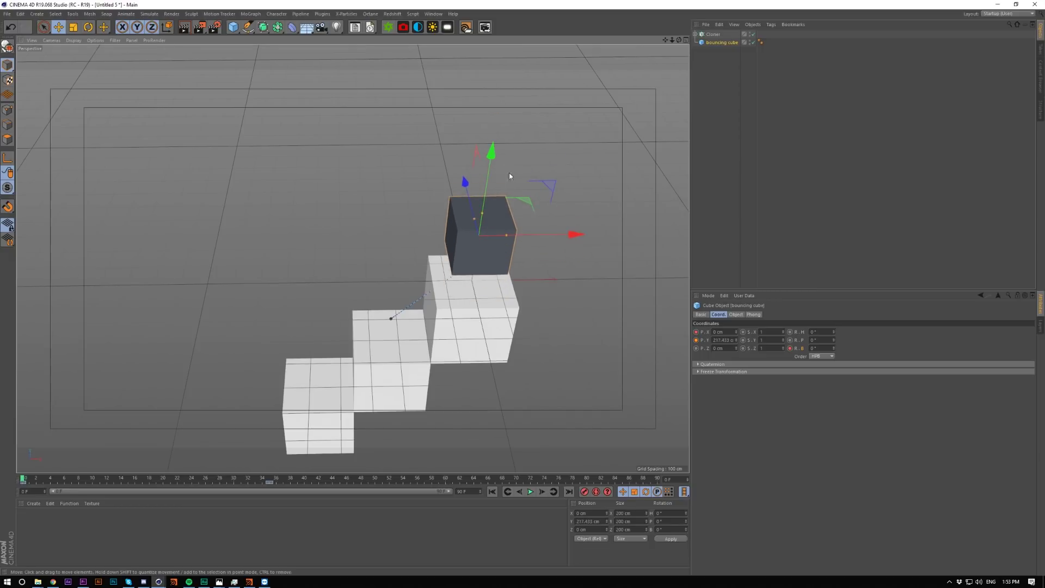
pyautogui.click(673, 479)
pyautogui.write('15')
pyautogui.press('Return')
pyautogui.doubleClick(720, 339)
pyautogui.write('20')
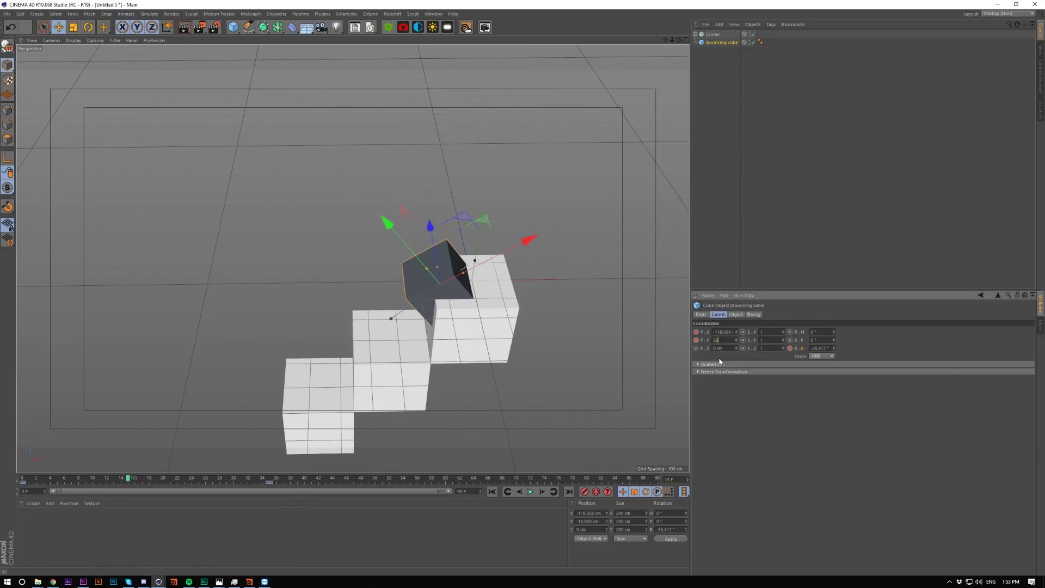
pyautogui.write('0')
pyautogui.press('Return')
pyautogui.click(695, 340)
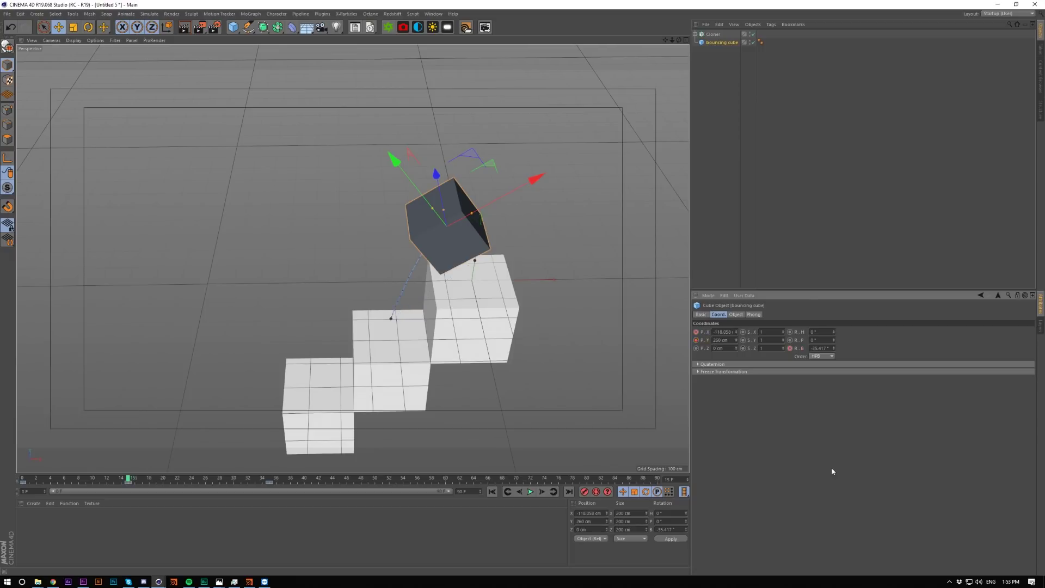
# Step: Play back the bounce and review its arc from a low side view, ending at the first frame
pyautogui.click(530, 491)
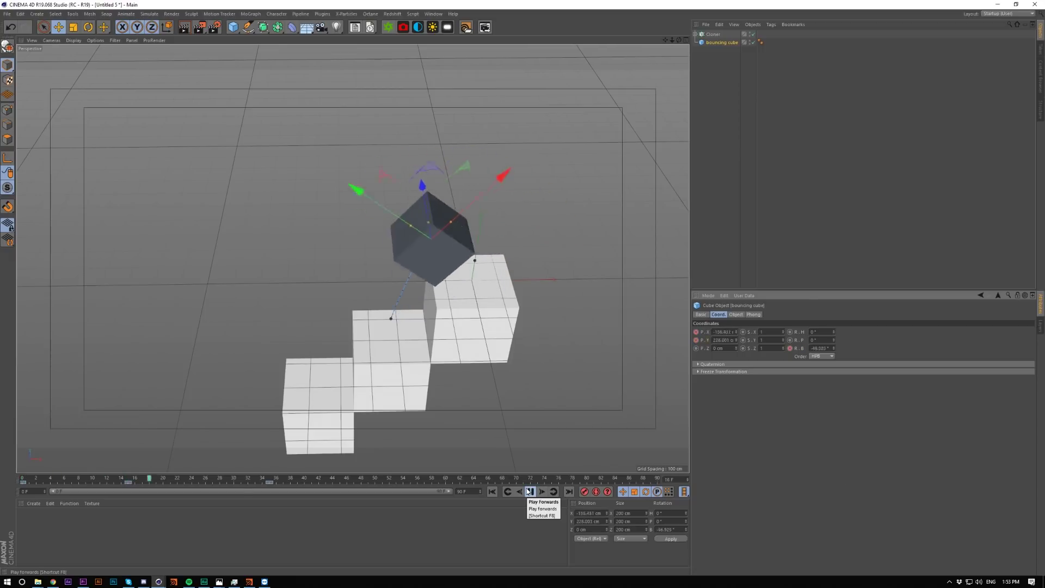
pyautogui.click(525, 324)
pyautogui.keyDown('alt'); pyautogui.moveTo(488, 341); pyautogui.dragTo(488, 294); pyautogui.keyUp('alt')
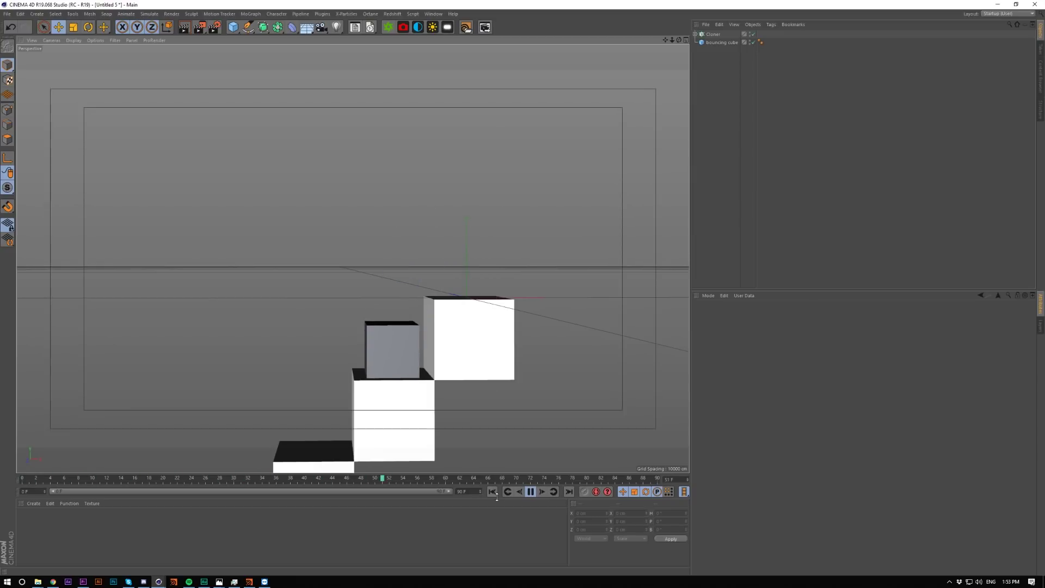
pyautogui.click(535, 492)
pyautogui.hotkey('shift', 'f')
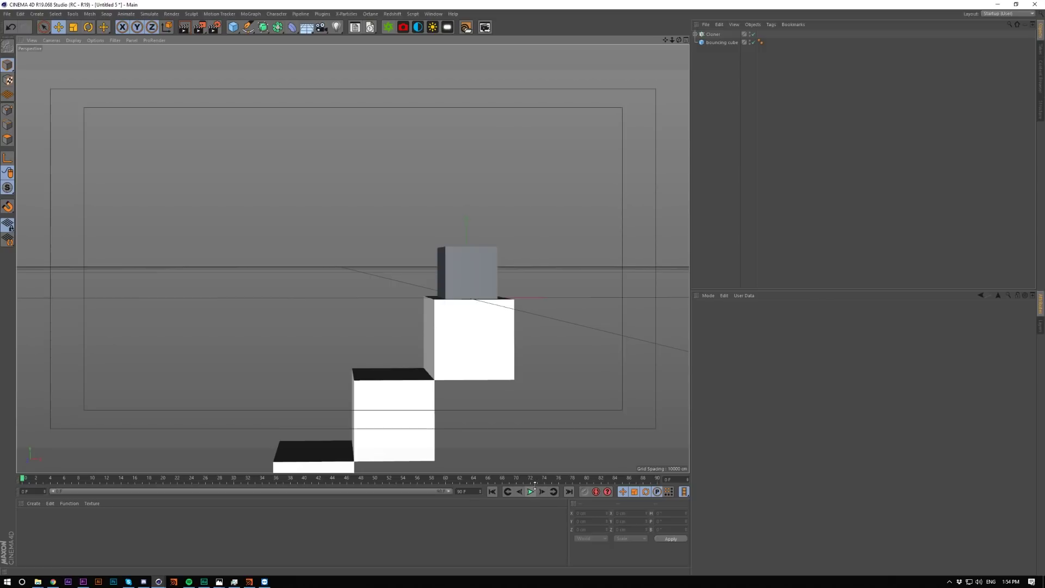
# Step: Open the F-Curve timeline and frame all of the bouncing cube's animation curves
pyautogui.hotkey('shift', 'F3')
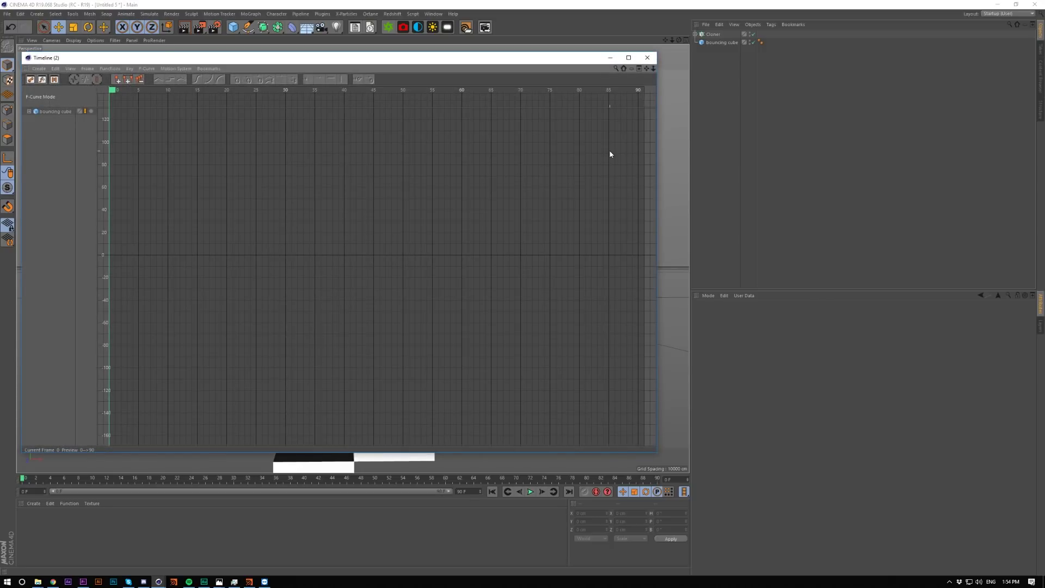
pyautogui.click(54, 111)
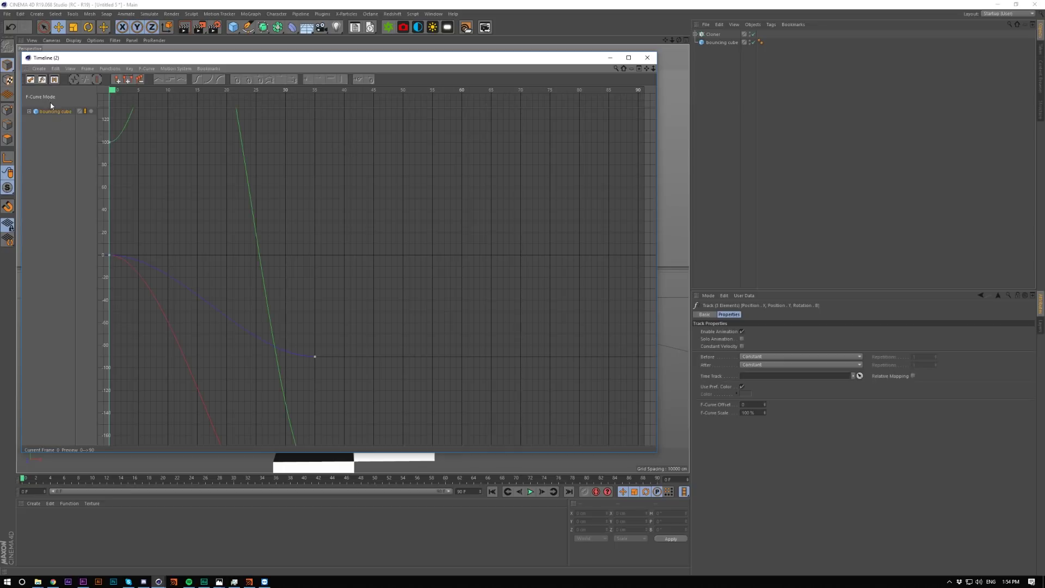
pyautogui.keyDown('alt'); pyautogui.moveTo(300, 163); pyautogui.dragTo(298, 229, button='right'); pyautogui.keyUp('alt')
pyautogui.keyDown('alt'); pyautogui.moveTo(310, 151); pyautogui.dragTo(398, 159, button='middle'); pyautogui.keyUp('alt')
pyautogui.keyDown('alt'); pyautogui.moveTo(394, 191); pyautogui.dragTo(421, 226, button='right'); pyautogui.keyUp('alt')
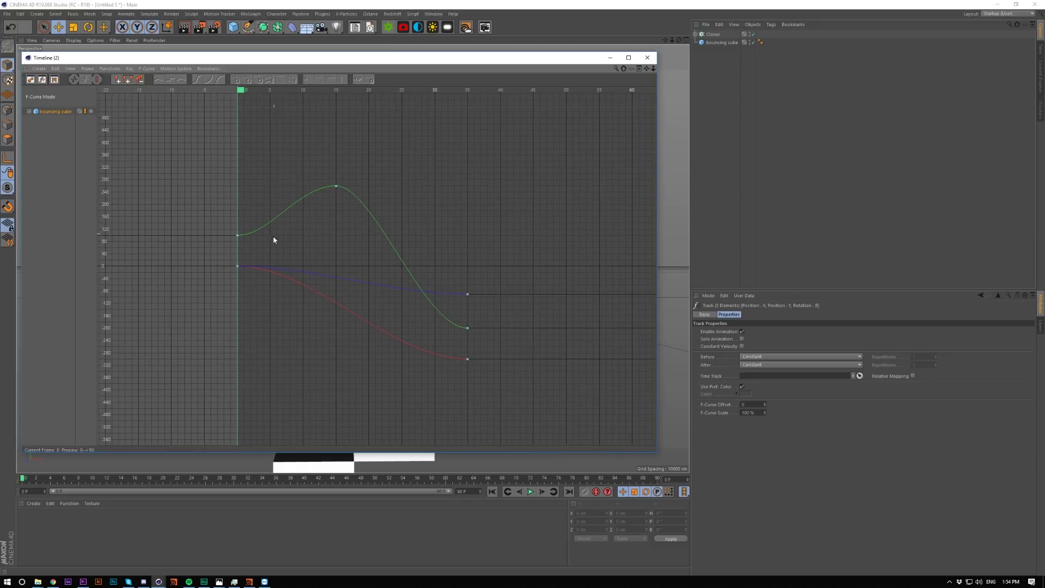
# Step: Set all Position X and Rotation B keys of the bouncing cube to linear interpolation, and close the timeline
pyautogui.click(29, 112)
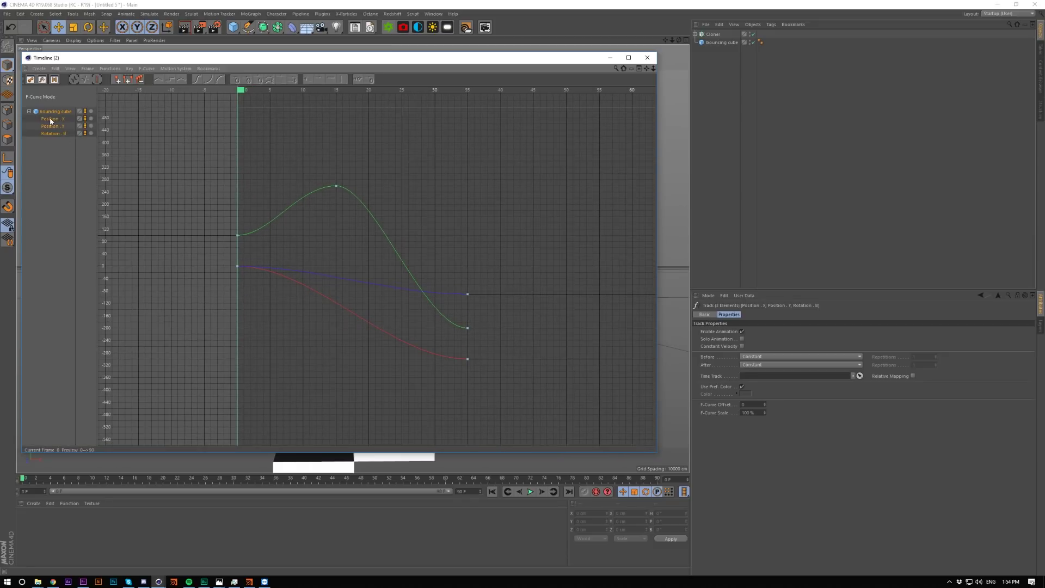
pyautogui.click(51, 119)
pyautogui.keyDown('ctrl'); pyautogui.click(52, 133); pyautogui.keyUp('ctrl')
pyautogui.moveTo(182, 246); pyautogui.dragTo(571, 414)
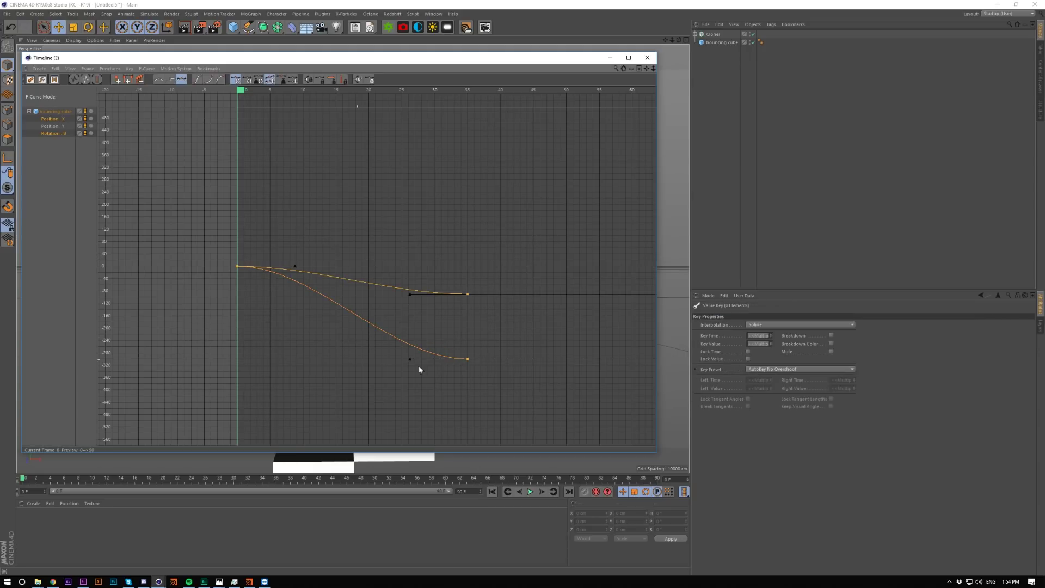
pyautogui.click(163, 80)
pyautogui.moveTo(391, 60); pyautogui.dragTo(564, 88)
pyautogui.click(824, 90)
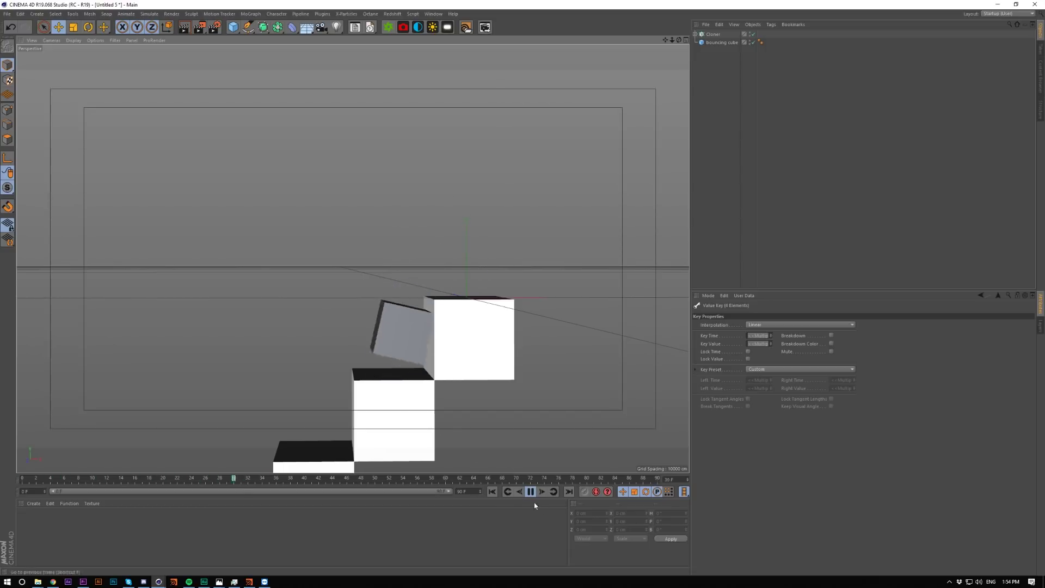
# Step: In the F-Curve timeline, collapse the tangents of the first and last Position Y keys to zero length
pyautogui.hotkey('shift', 'alt', 'F3')
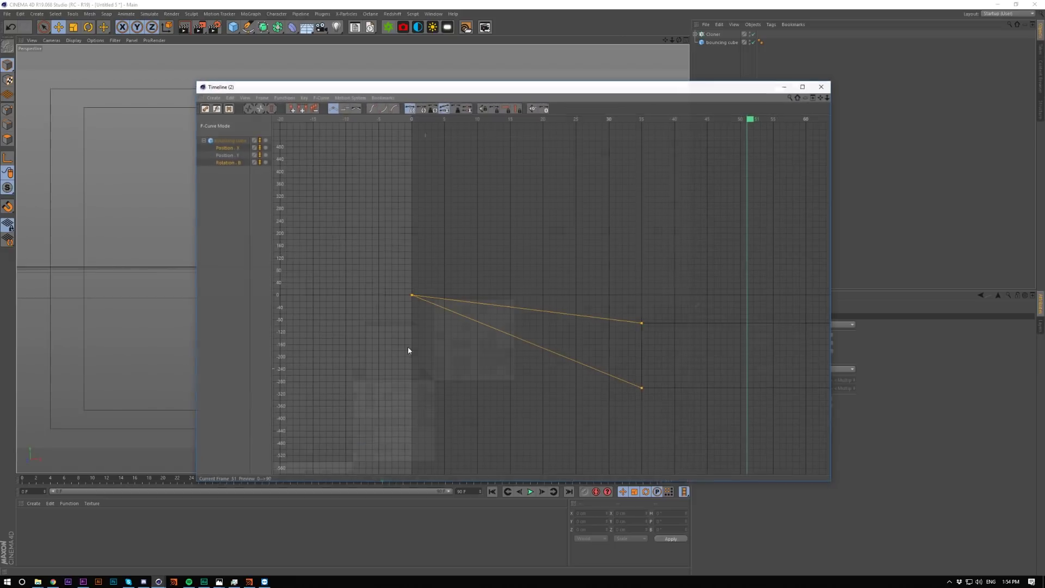
pyautogui.click(226, 155)
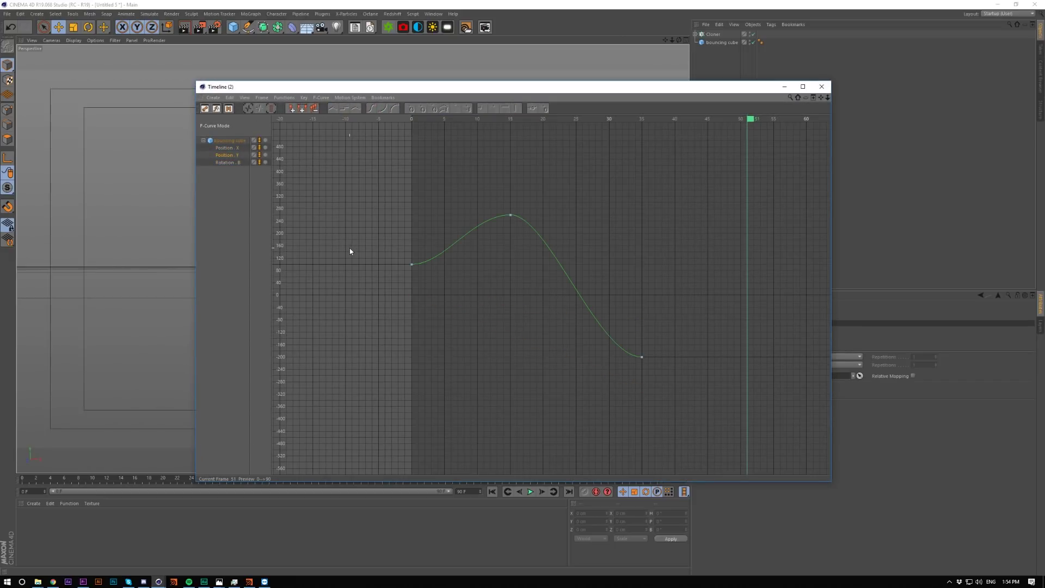
pyautogui.moveTo(409, 271); pyautogui.dragTo(731, 446)
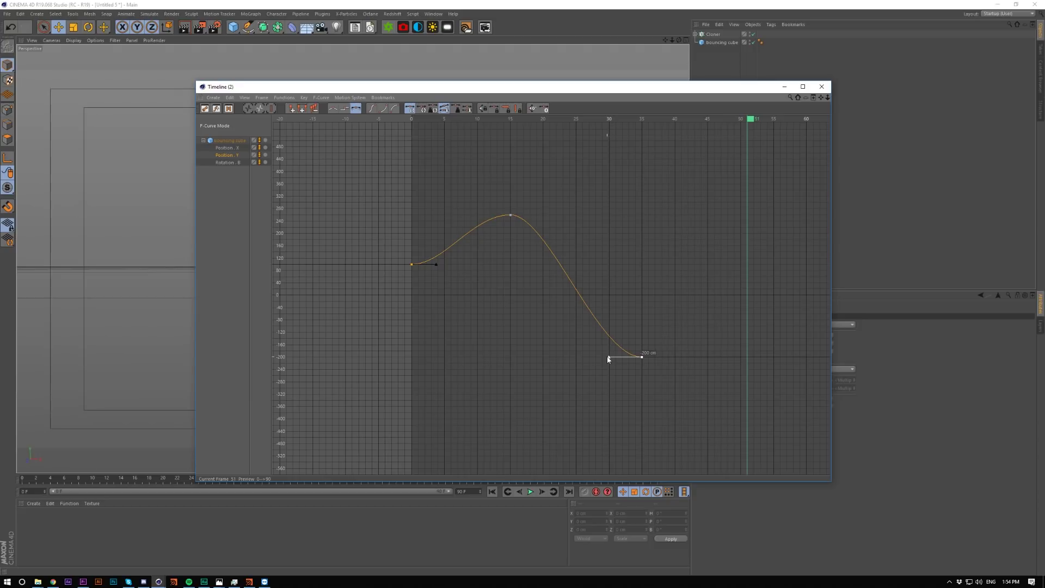
pyautogui.hotkey('alt', 'l')
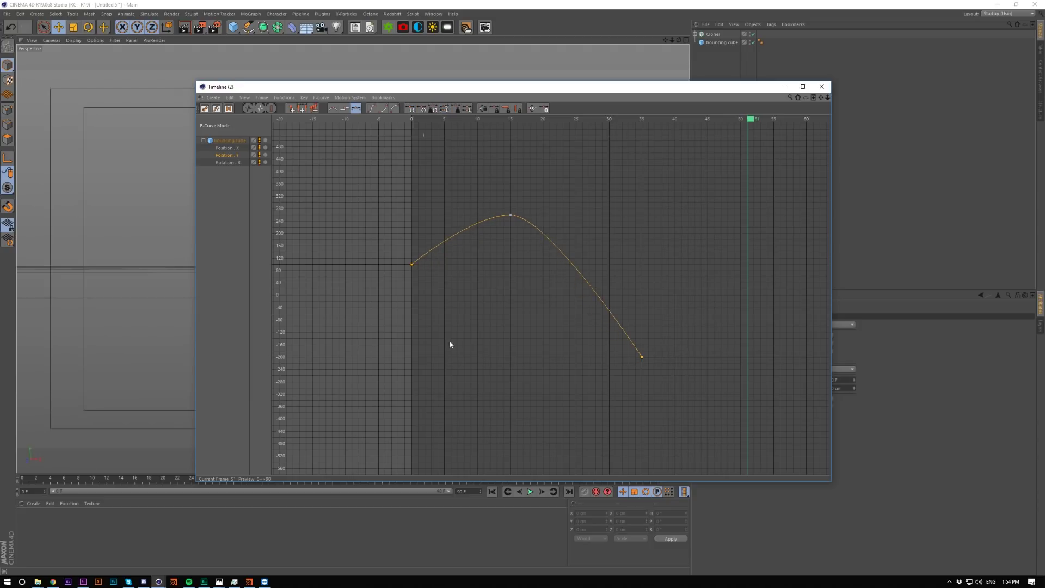
# Step: Lengthen the horizontal tangents of the Position Y key at frame 15 to about 10 frames per side, and close the timeline
pyautogui.click(510, 215)
pyautogui.moveTo(543, 218); pyautogui.dragTo(577, 226)
pyautogui.click(511, 294)
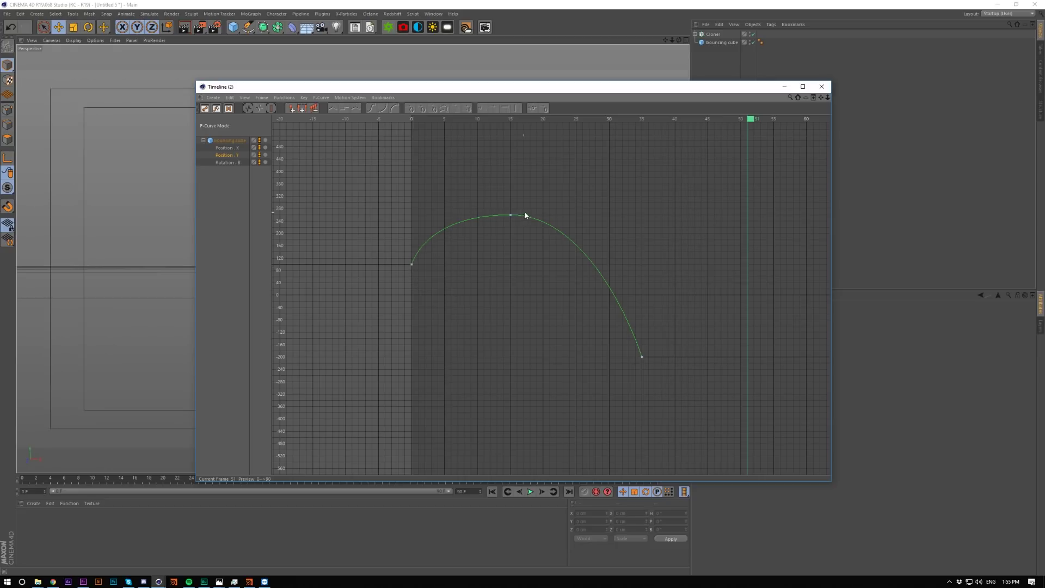
pyautogui.moveTo(521, 190); pyautogui.dragTo(483, 258)
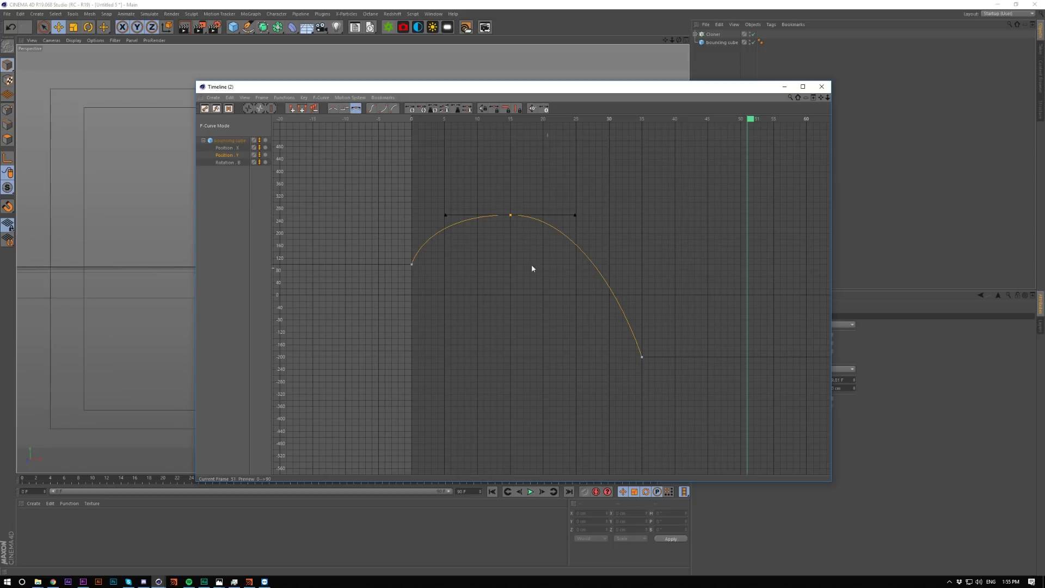
pyautogui.click(494, 245)
pyautogui.moveTo(549, 173); pyautogui.dragTo(550, 175)
pyautogui.click(821, 87)
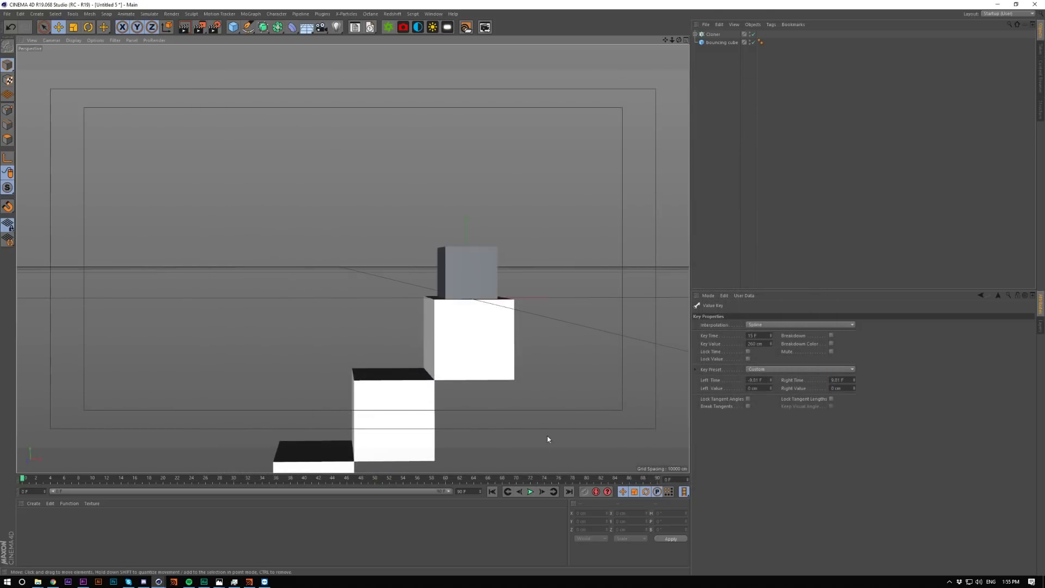
# Step: Play the animation and step through its frames from closer angles to check the rotating cube's clearance from the top step
pyautogui.click(529, 491)
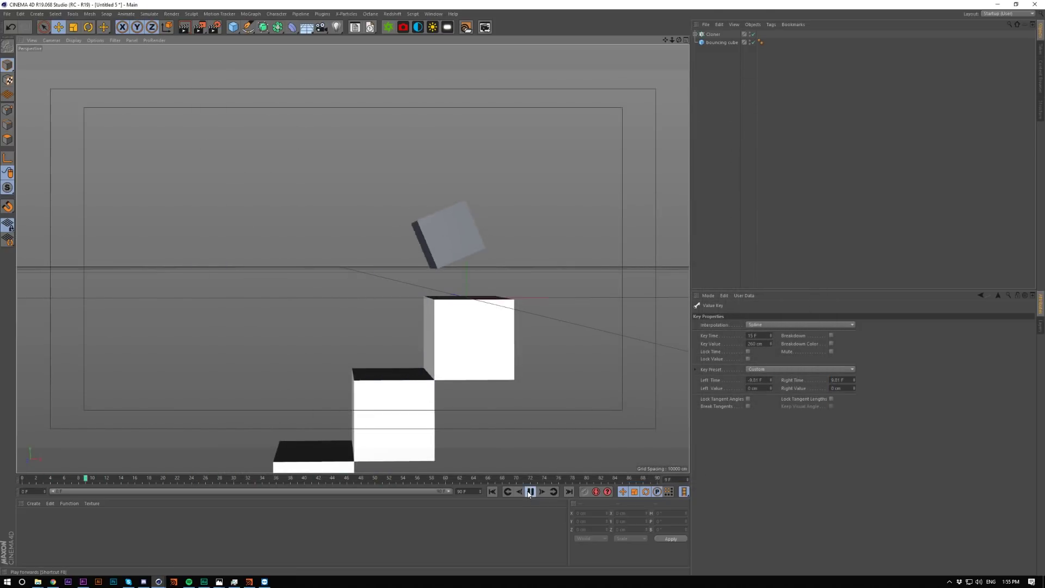
pyautogui.click(530, 491)
pyautogui.keyDown('alt'); pyautogui.moveTo(450, 257); pyautogui.dragTo(448, 291, button='right'); pyautogui.keyUp('alt')
pyautogui.keyDown('alt'); pyautogui.moveTo(447, 291); pyautogui.dragTo(425, 324); pyautogui.keyUp('alt')
pyautogui.press('g')
pyautogui.press('g')
pyautogui.press('g')
pyautogui.press('g')
pyautogui.press('g')
pyautogui.press('g')
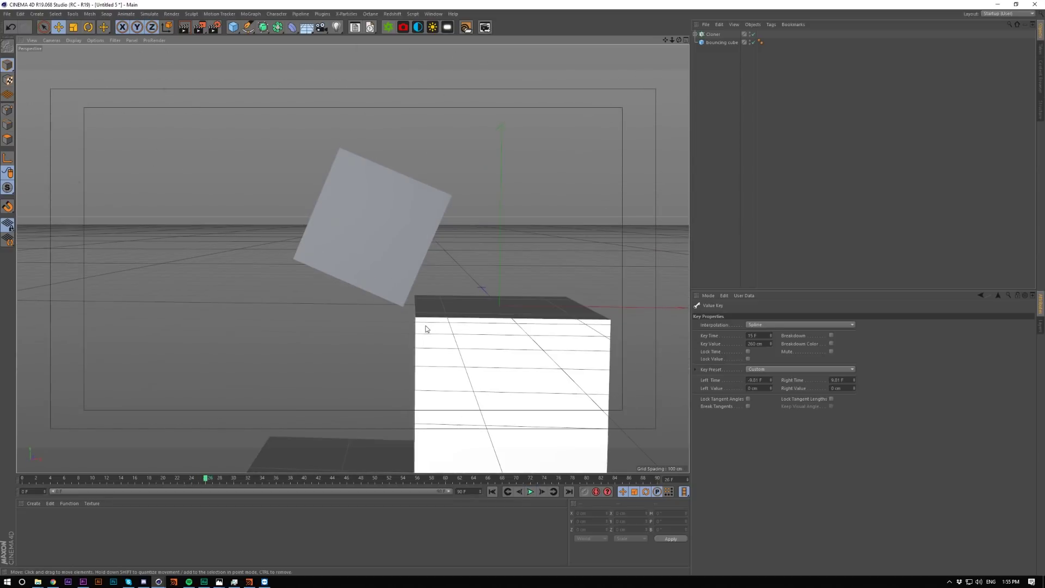
pyautogui.keyDown('alt'); pyautogui.moveTo(427, 221); pyautogui.dragTo(394, 363, button='right'); pyautogui.keyUp('alt')
pyautogui.press('f')
pyautogui.press('f')
pyautogui.press('g')
pyautogui.press('g')
pyautogui.press('g')
pyautogui.press('g')
pyautogui.keyDown('alt'); pyautogui.moveTo(416, 281); pyautogui.dragTo(457, 314); pyautogui.keyUp('alt')
pyautogui.scroll(-6, 457, 316)
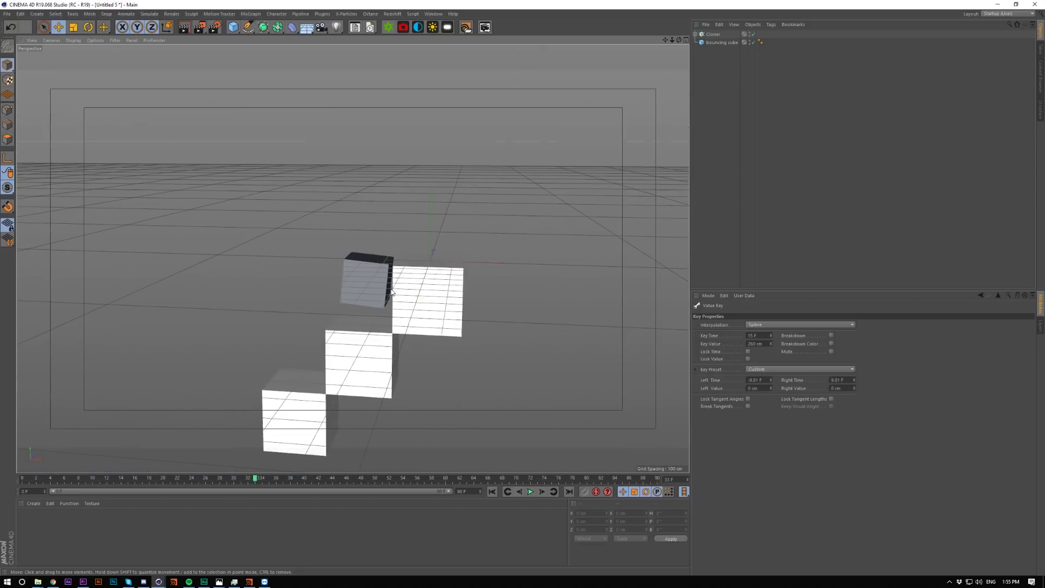
# Step: Replay the bounce from the first frame with the whole staircase in view
pyautogui.hotkey('shift', 'f')
pyautogui.click(530, 492)
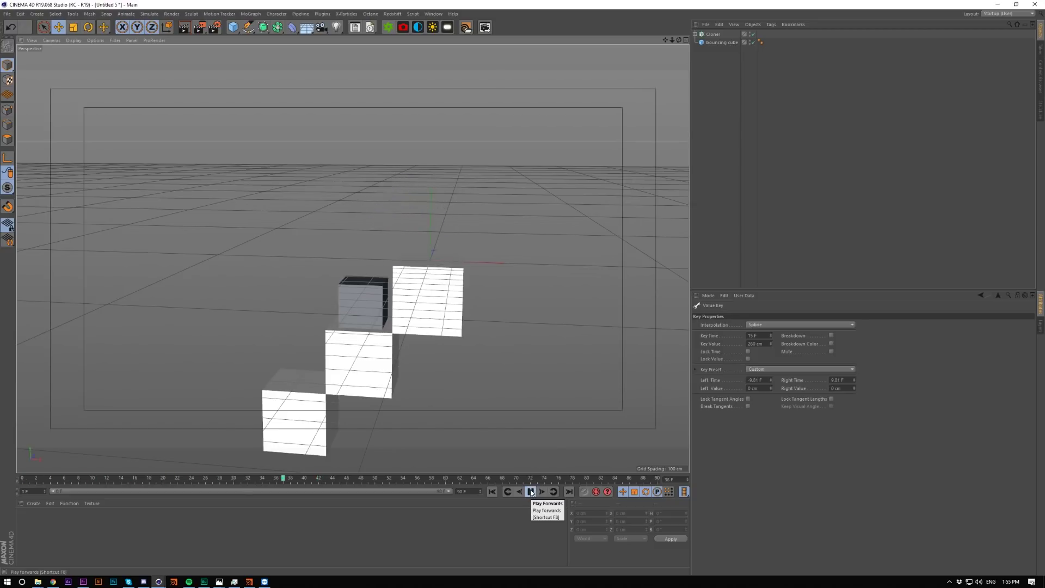
pyautogui.click(530, 491)
# Step: Reopen the F-Curve timeline, show all of the bouncing cube's tracks together, and select every key
pyautogui.hotkey('shift', 'F3')
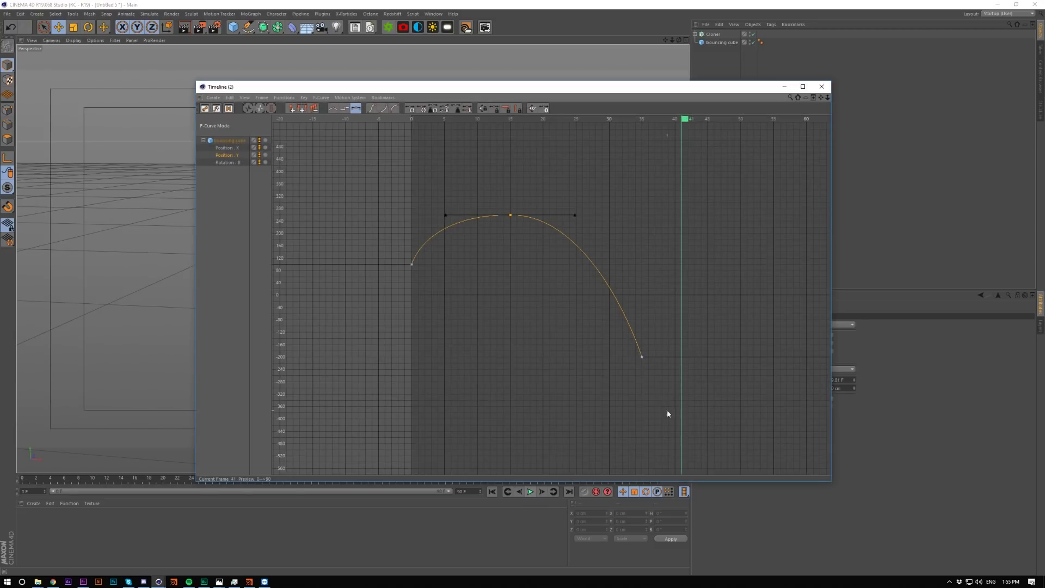
pyautogui.click(229, 141)
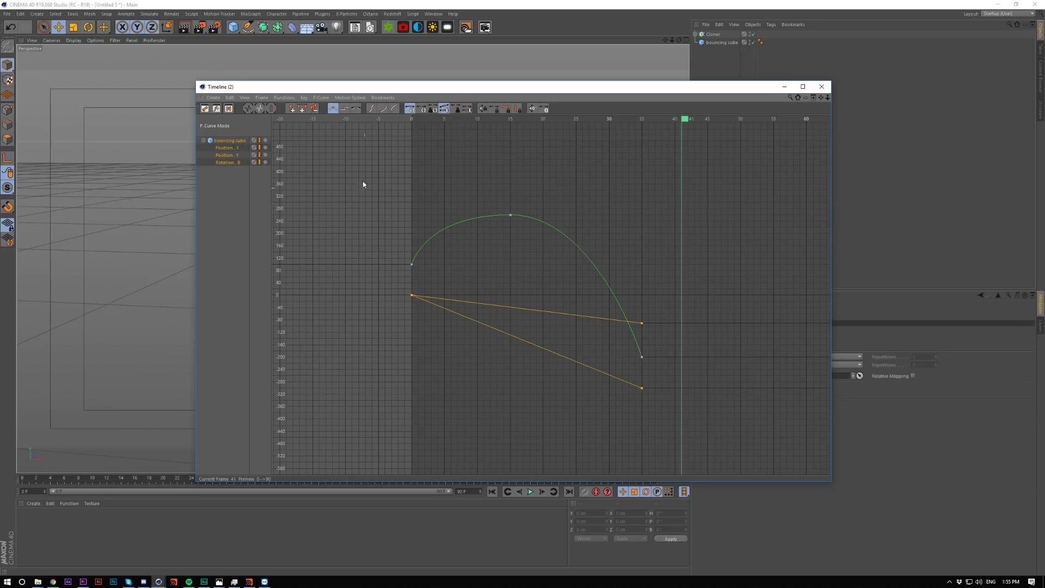
pyautogui.moveTo(364, 175); pyautogui.dragTo(718, 430)
pyautogui.click(509, 214)
pyautogui.keyDown('ctrl'); pyautogui.moveTo(510, 216); pyautogui.dragTo(740, 301); pyautogui.keyUp('ctrl')
pyautogui.hotkey('ctrl', 'z')
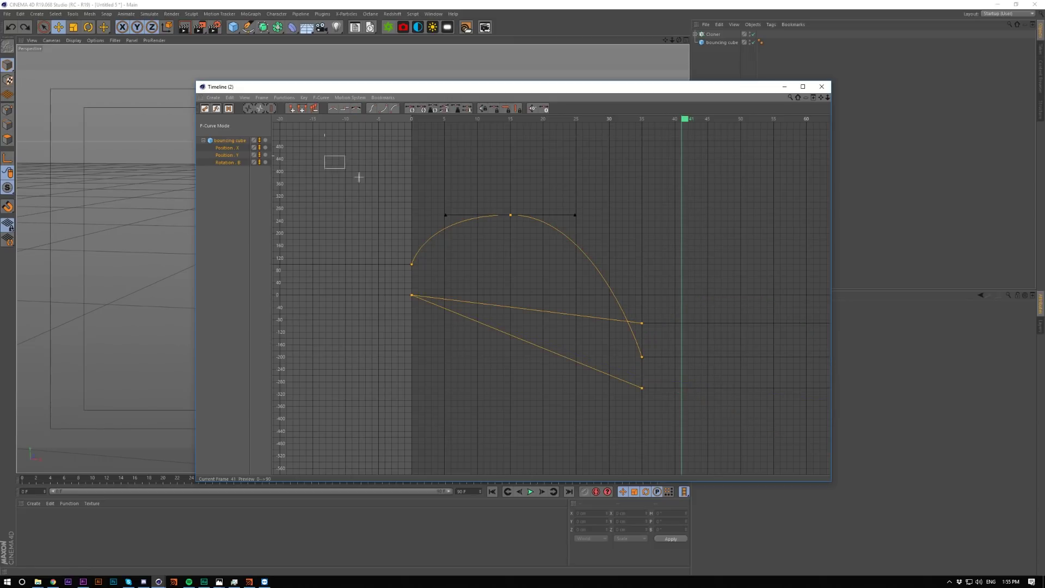
# Step: Select all keys on the bouncing cube's three tracks and apply Offset Repeat After to continue the bounce beyond frame 35
pyautogui.moveTo(358, 176); pyautogui.dragTo(706, 421)
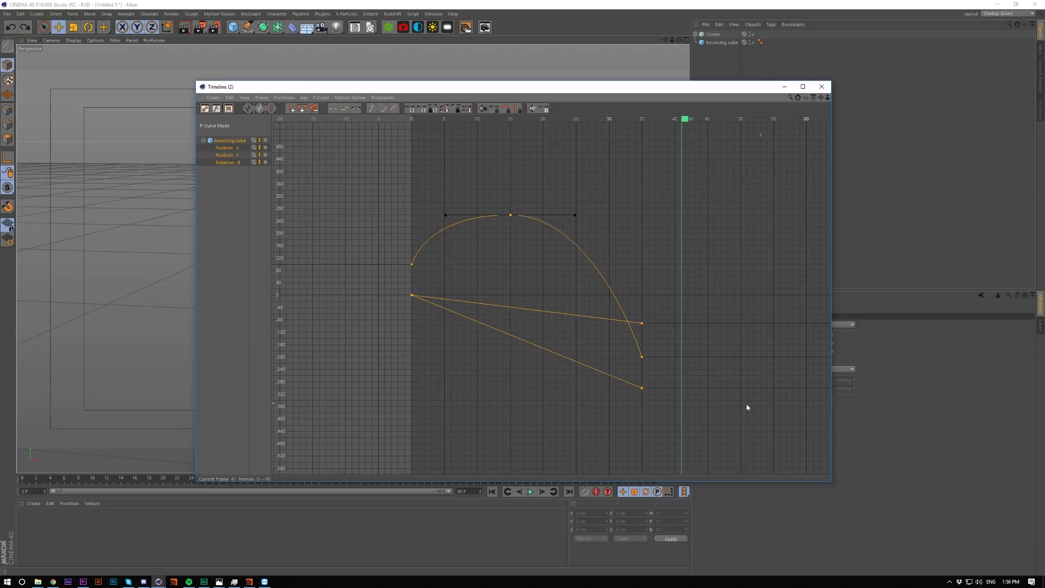
pyautogui.click(283, 97)
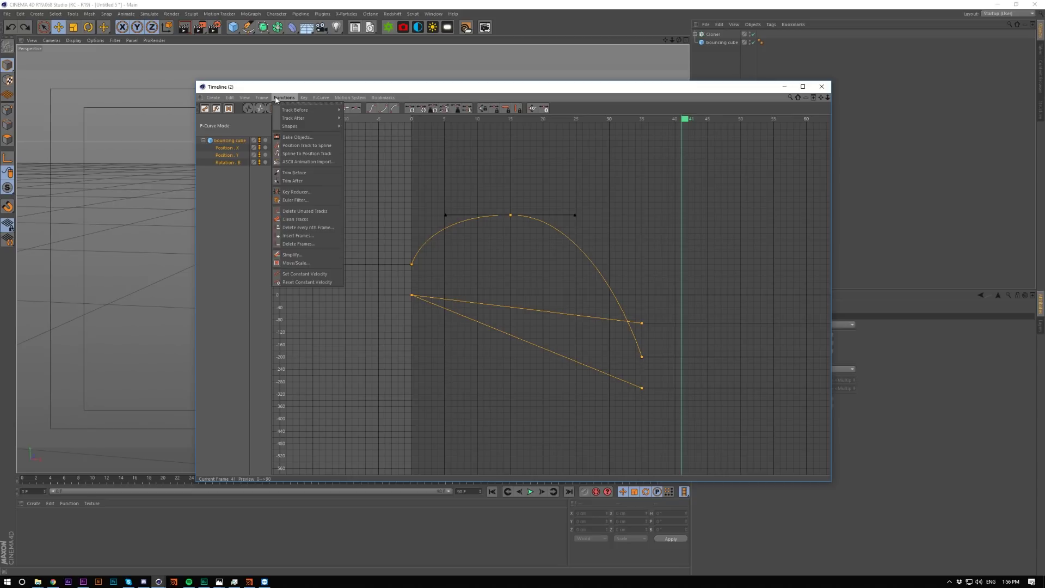
pyautogui.moveTo(286, 119)
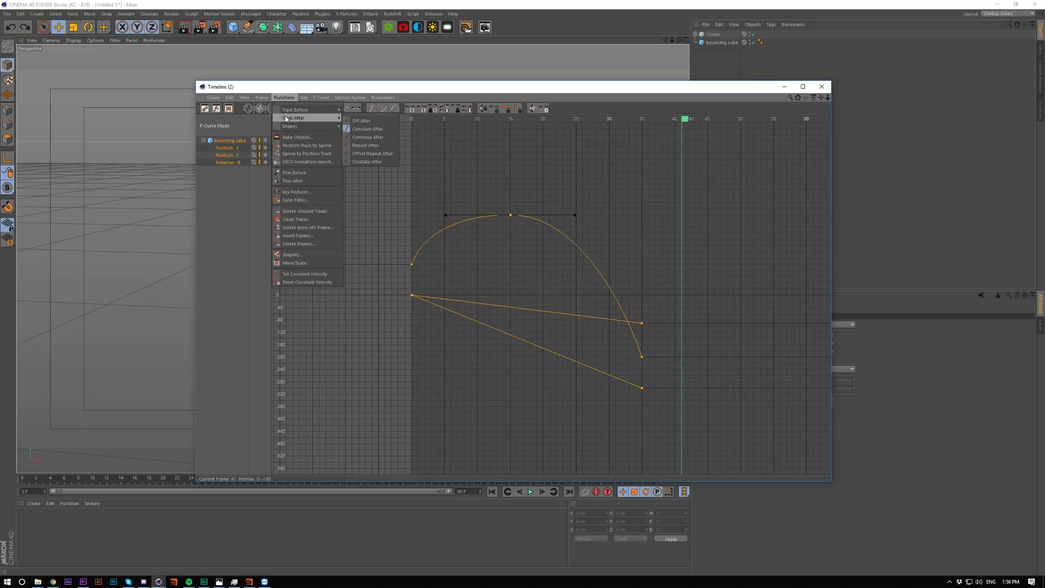
pyautogui.click(368, 154)
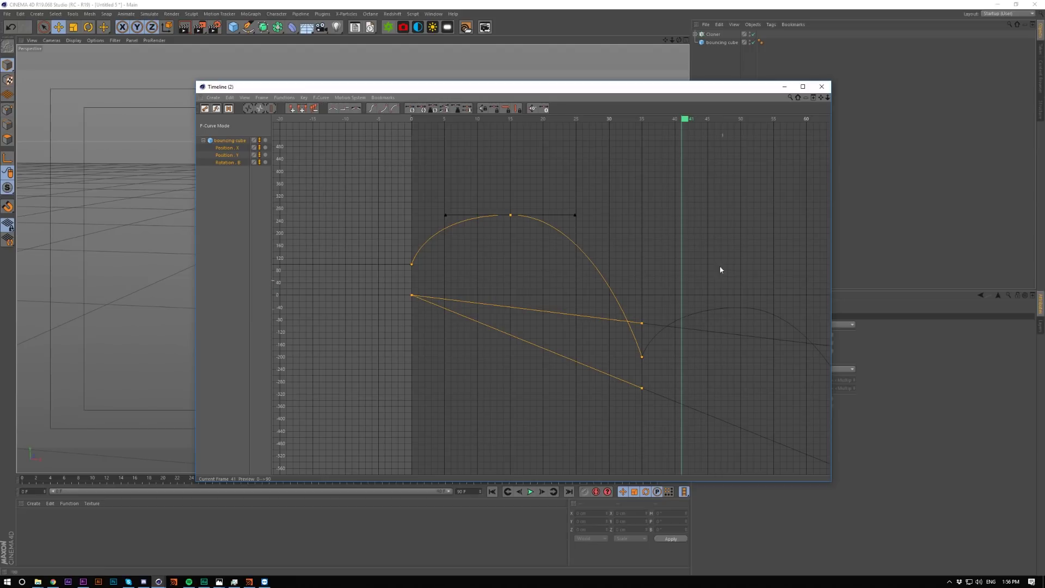
pyautogui.keyDown('alt'); pyautogui.moveTo(679, 135); pyautogui.dragTo(581, 104, button='middle'); pyautogui.keyUp('alt')
pyautogui.keyDown('alt'); pyautogui.moveTo(679, 355); pyautogui.dragTo(694, 368, button='middle'); pyautogui.keyUp('alt')
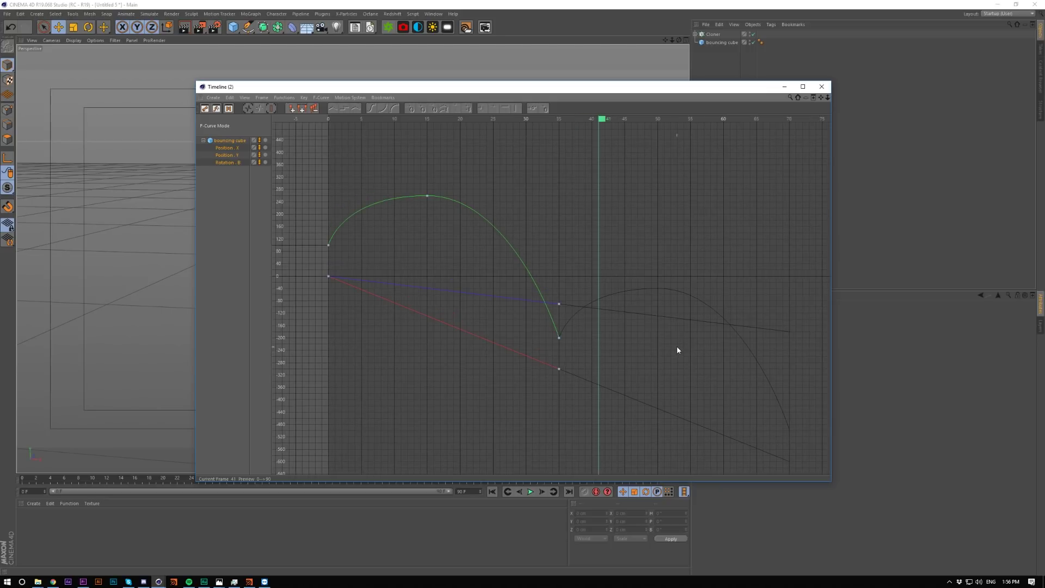
# Step: Close the timeline and play the animation to check how the repeated bounce carries the cube down the staircase
pyautogui.click(821, 88)
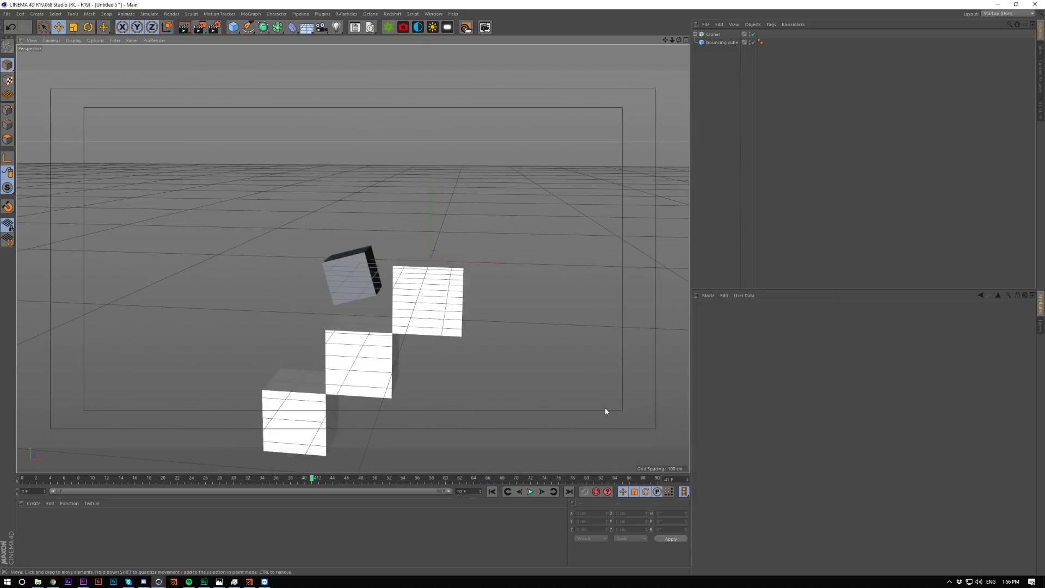
pyautogui.click(531, 491)
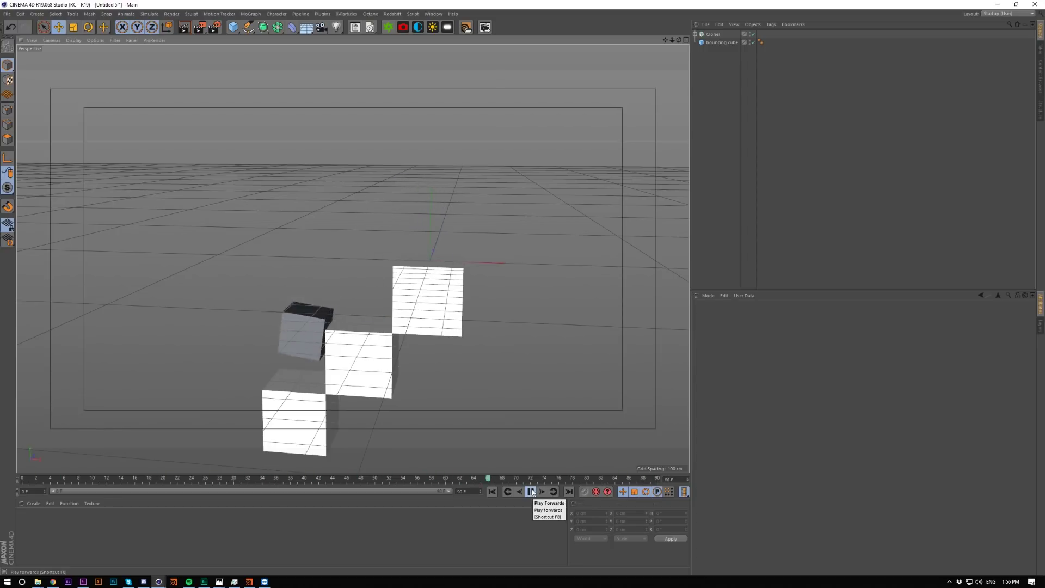
pyautogui.click(532, 493)
pyautogui.keyDown('alt'); pyautogui.moveTo(326, 380); pyautogui.dragTo(329, 345); pyautogui.keyUp('alt')
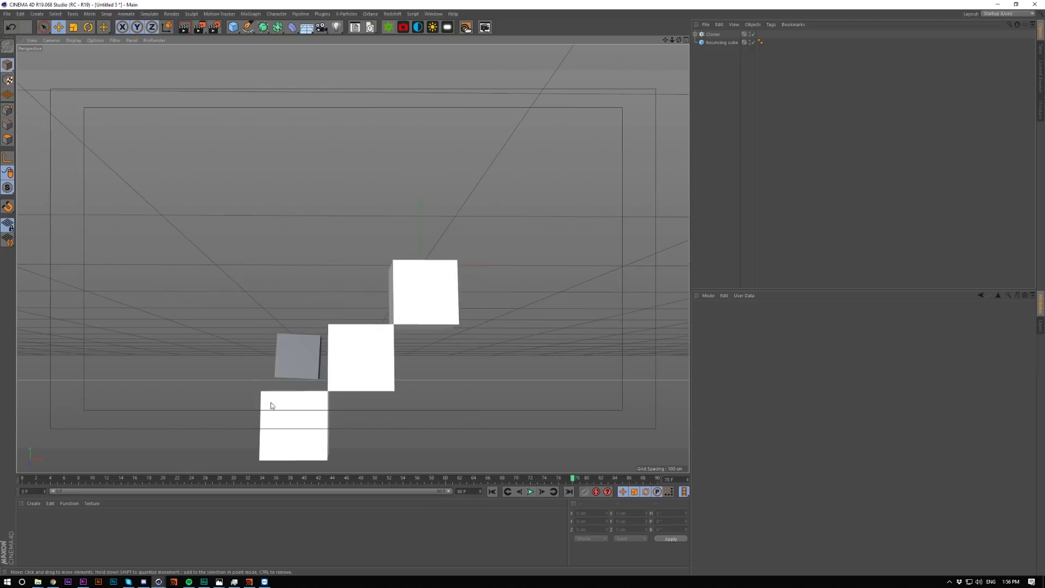
pyautogui.keyDown('alt'); pyautogui.moveTo(272, 405); pyautogui.dragTo(504, 375); pyautogui.keyUp('alt')
# Step: Select the bouncing cube's position and rotation tracks in the Dope Sheet and set their After Repetitions to 250
pyautogui.hotkey('shift', 'alt', 'F3')
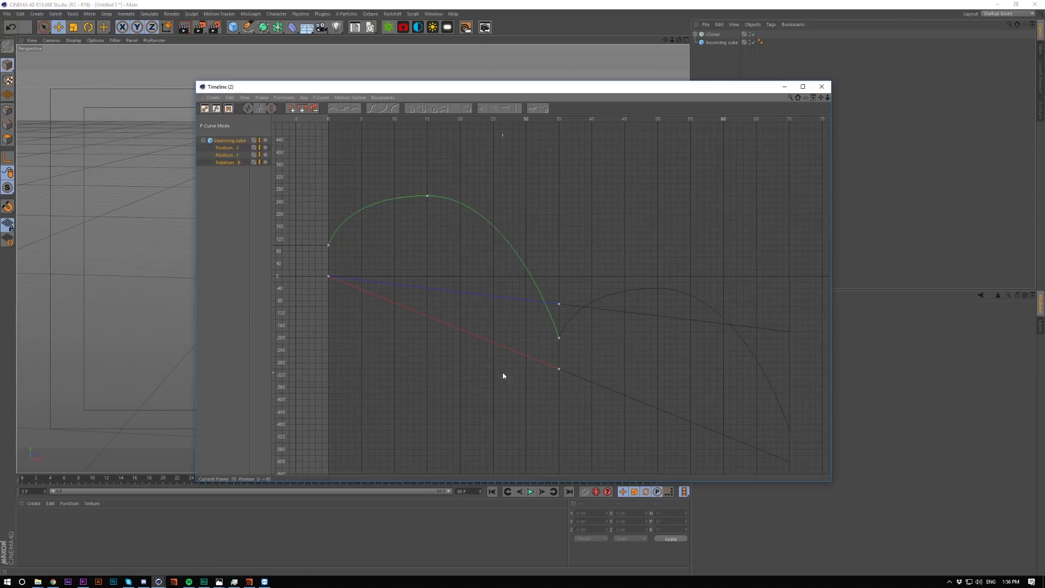
pyautogui.moveTo(664, 385)
pyautogui.keyDown('alt'); pyautogui.mouseDown(button='middle')
pyautogui.moveTo(625, 333)
pyautogui.moveTo(651, 379)
pyautogui.mouseUp(button='middle'); pyautogui.keyUp('alt')
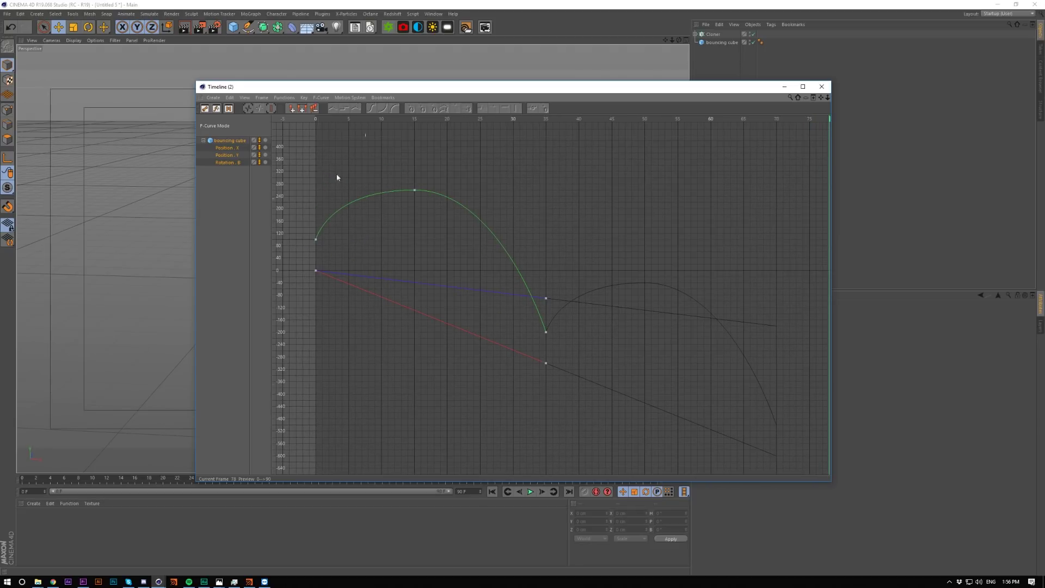
pyautogui.click(206, 112)
pyautogui.click(220, 152)
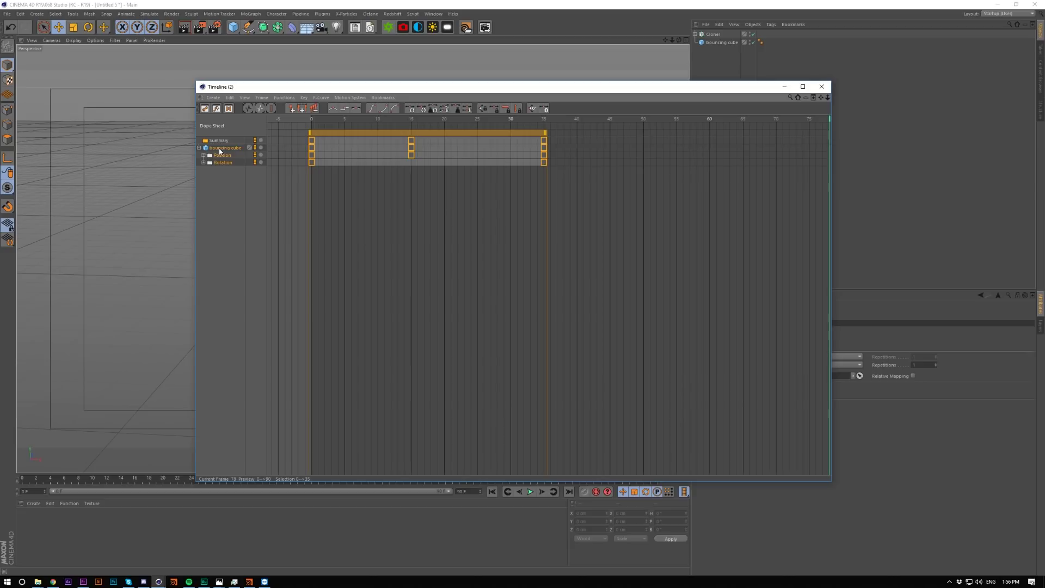
pyautogui.moveTo(622, 94); pyautogui.dragTo(446, 73)
pyautogui.moveTo(373, 115); pyautogui.dragTo(348, 141)
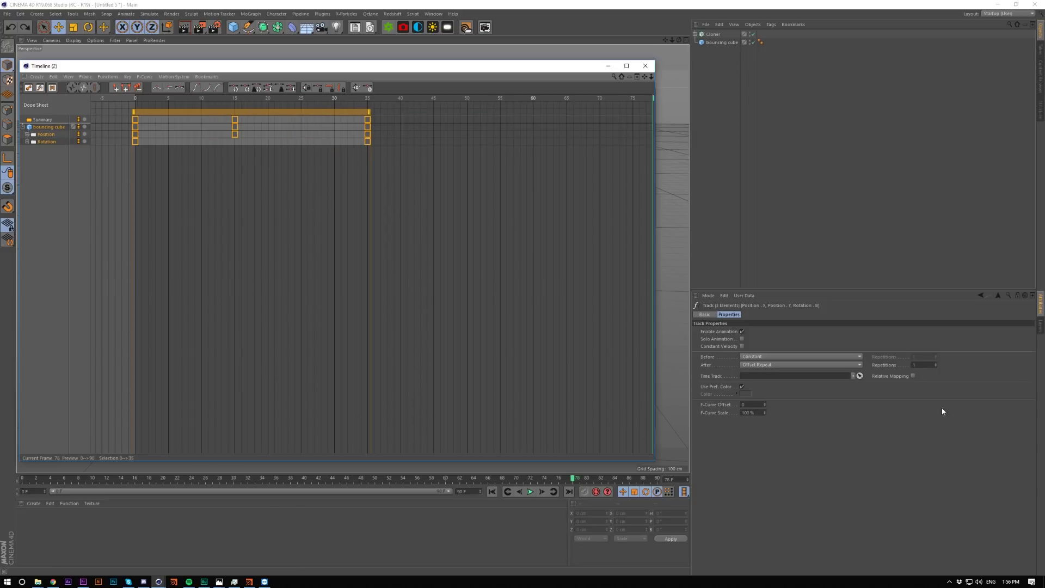
pyautogui.click(923, 365)
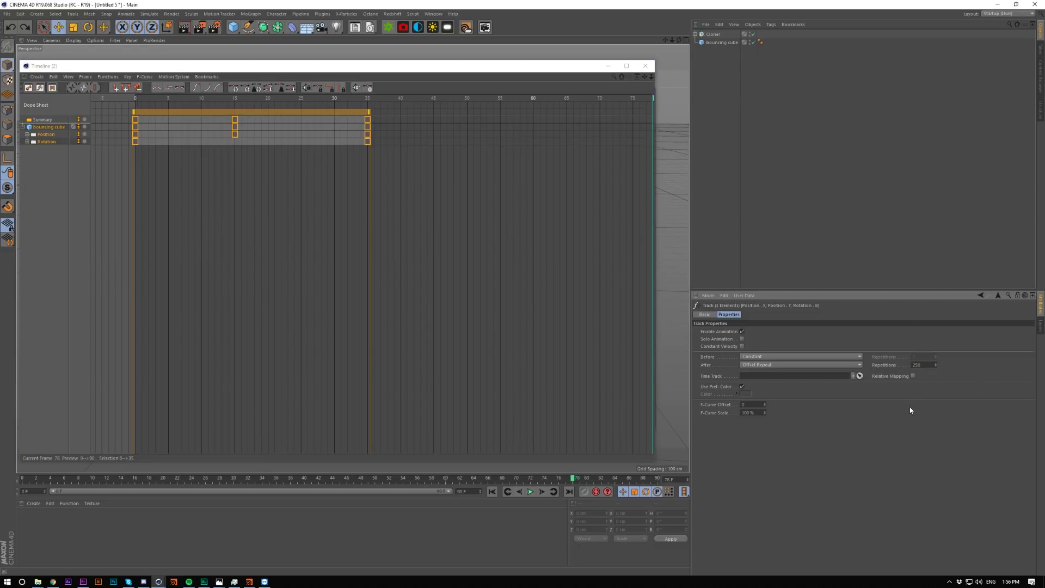
pyautogui.click(645, 66)
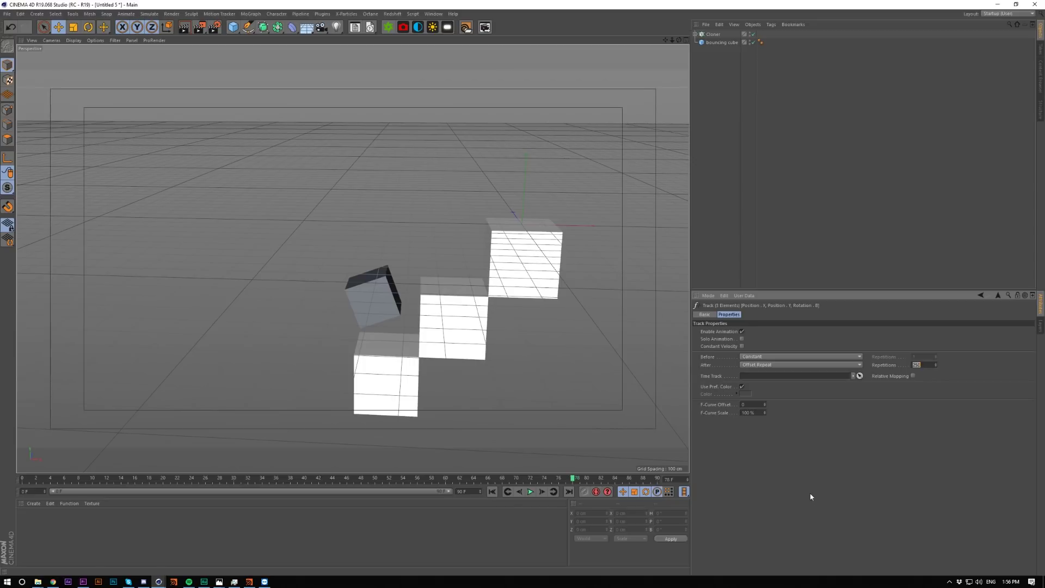
# Step: Play the animation from the first frame and extend the scene end and preview range to about frame 370
pyautogui.click(530, 492)
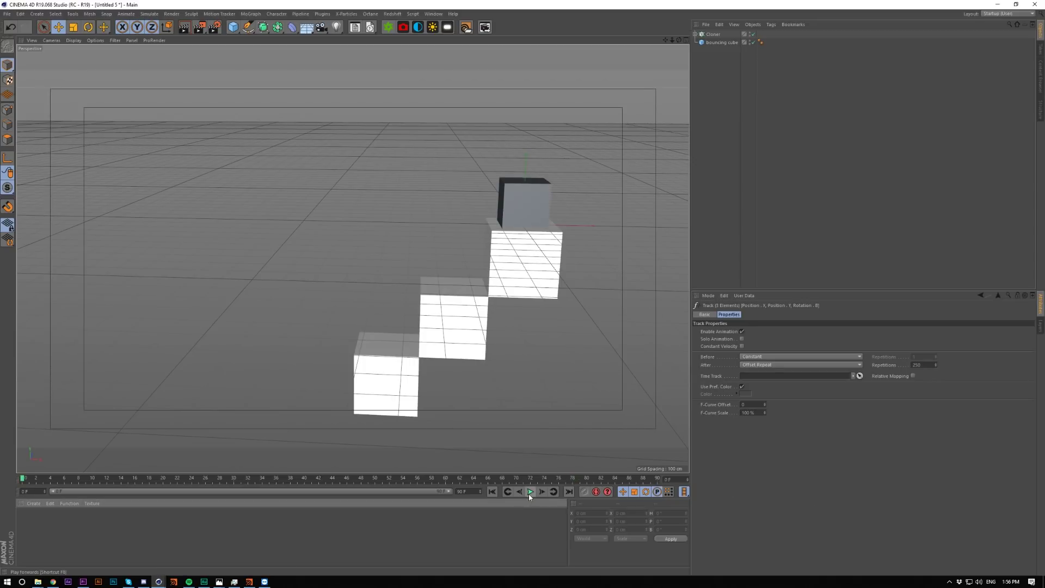
pyautogui.click(529, 493)
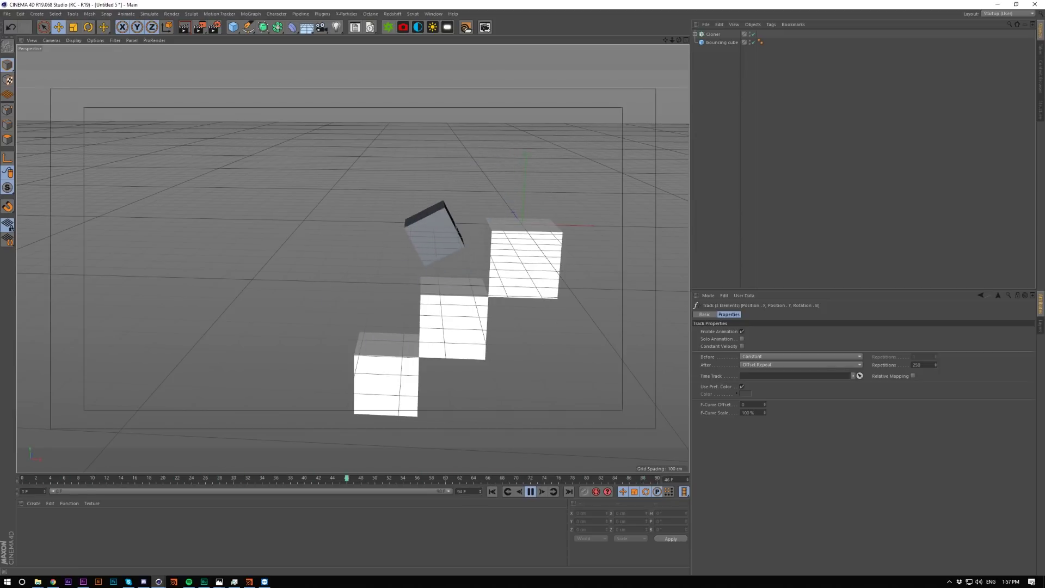
pyautogui.moveTo(479, 492); pyautogui.dragTo(480, 342)
pyautogui.moveTo(151, 491); pyautogui.dragTo(457, 489)
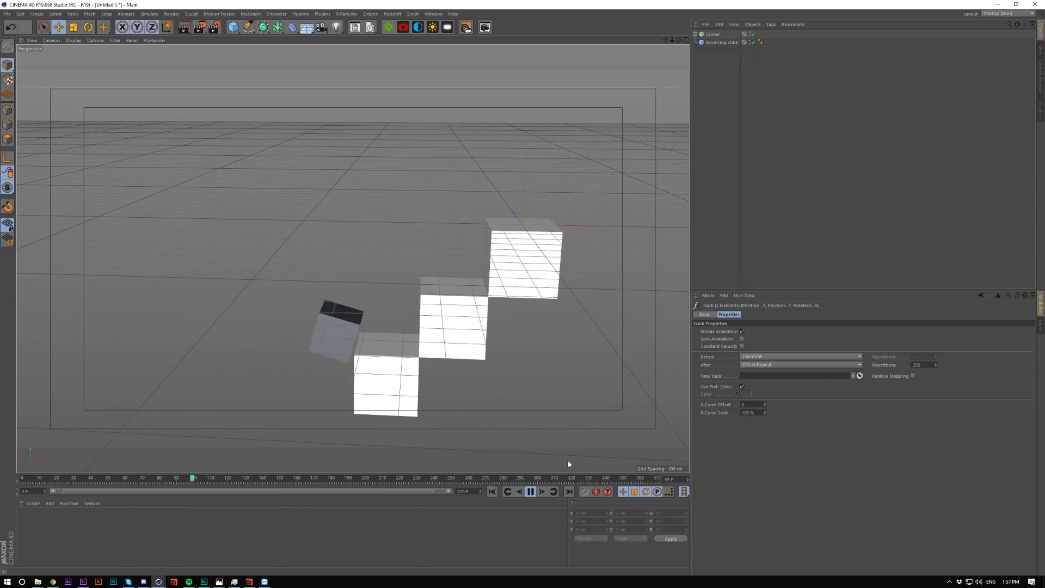
# Step: Raise the Cloner's count to 24 to lengthen the staircase beneath the bouncing cube, and deselect the Cloner while playback runs
pyautogui.keyDown('alt'); pyautogui.moveTo(364, 416); pyautogui.dragTo(492, 289, button='middle'); pyautogui.keyUp('alt')
pyautogui.keyDown('alt'); pyautogui.moveTo(492, 289); pyautogui.dragTo(390, 348); pyautogui.keyUp('alt')
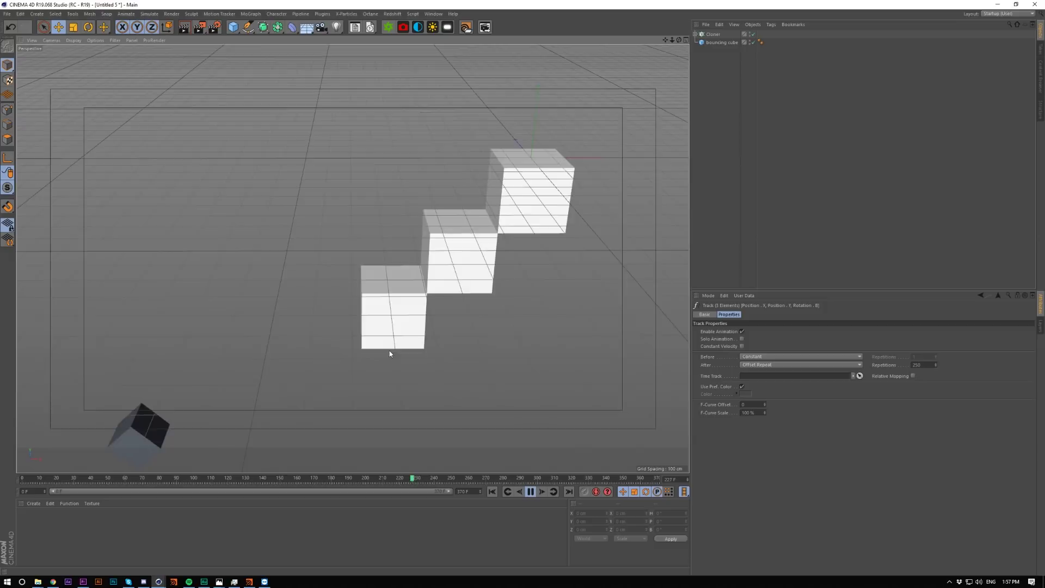
pyautogui.keyDown('alt'); pyautogui.moveTo(390, 351); pyautogui.dragTo(481, 294, button='middle'); pyautogui.keyUp('alt')
pyautogui.keyDown('alt'); pyautogui.moveTo(481, 295); pyautogui.dragTo(449, 313); pyautogui.keyUp('alt')
pyautogui.keyDown('alt'); pyautogui.moveTo(458, 274); pyautogui.dragTo(373, 356, button='right'); pyautogui.keyUp('alt')
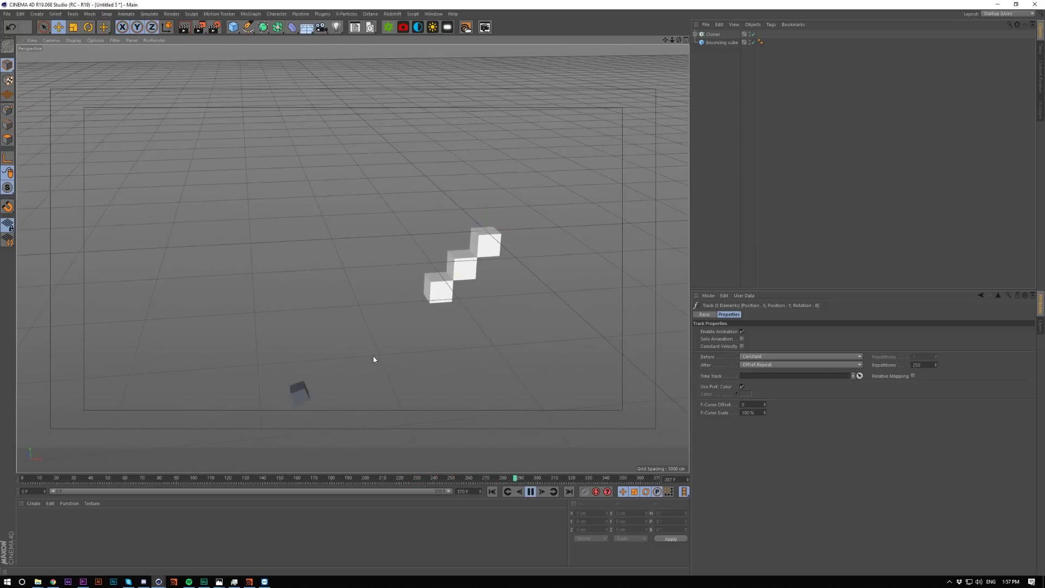
pyautogui.keyDown('alt'); pyautogui.moveTo(388, 368); pyautogui.dragTo(480, 212); pyautogui.keyUp('alt')
pyautogui.click(529, 83)
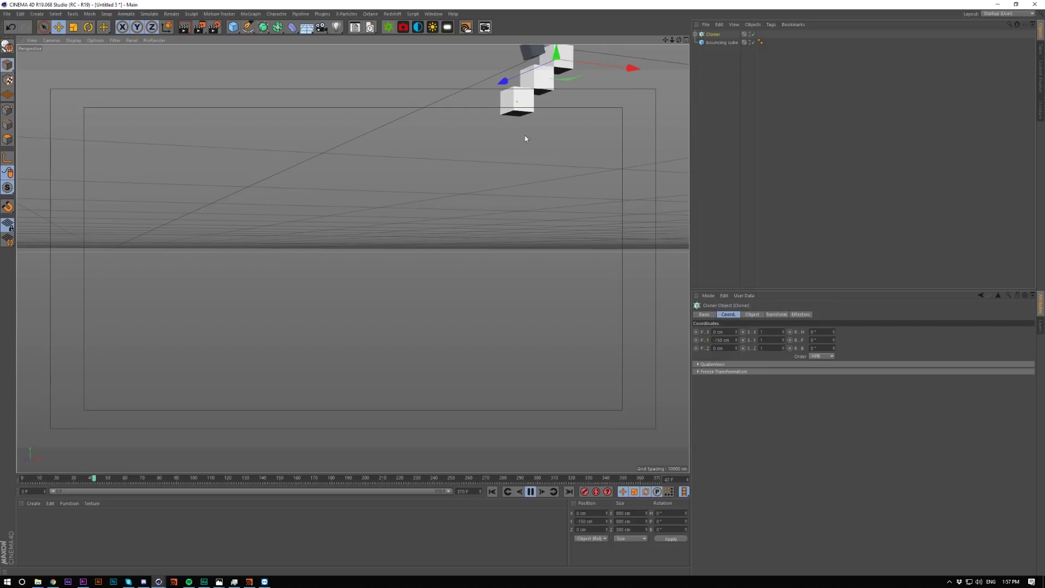
pyautogui.click(753, 314)
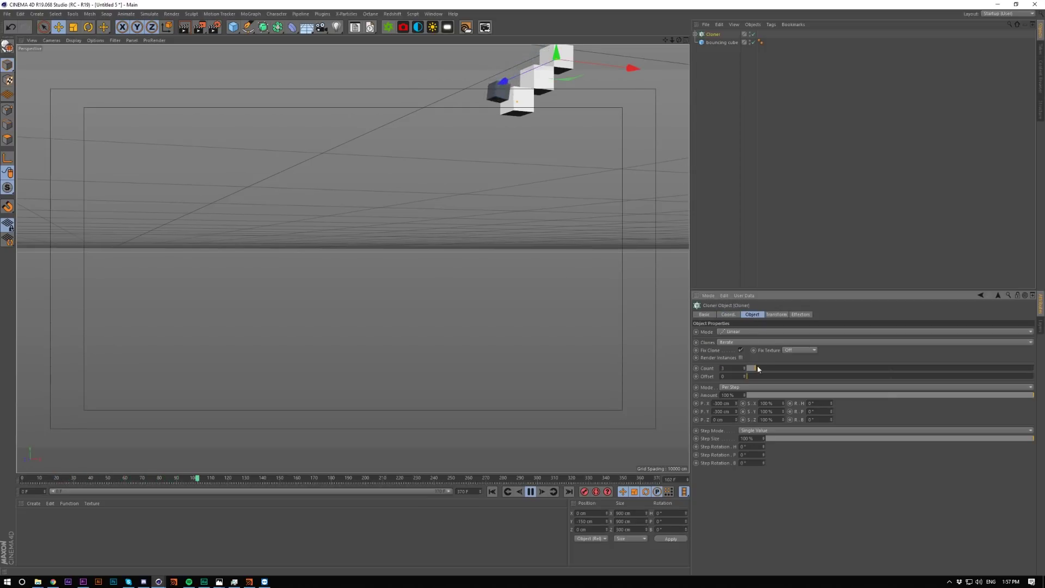
pyautogui.moveTo(780, 367); pyautogui.dragTo(815, 368)
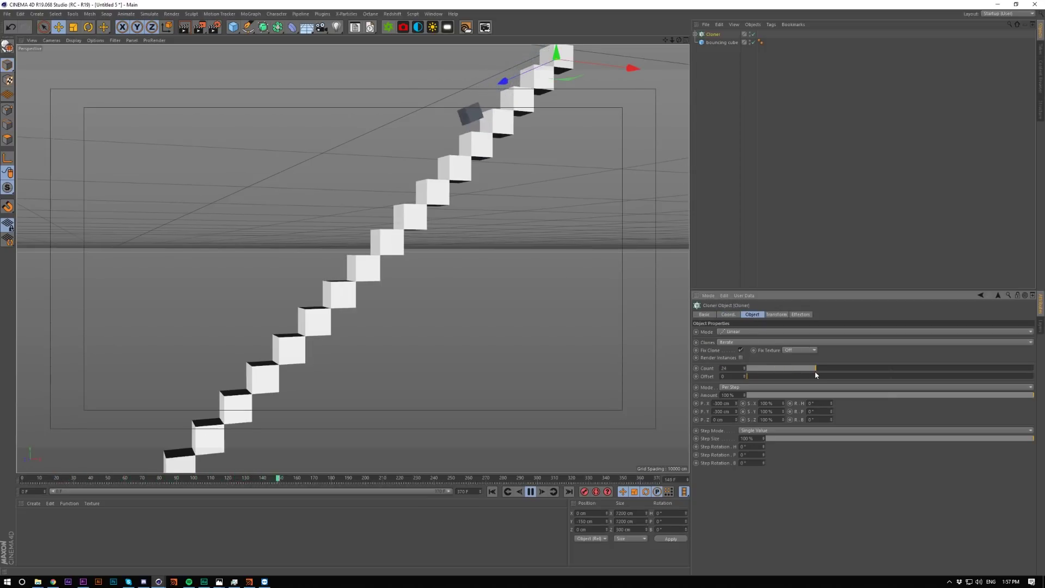
pyautogui.keyDown('alt'); pyautogui.moveTo(436, 157); pyautogui.dragTo(417, 157); pyautogui.keyUp('alt')
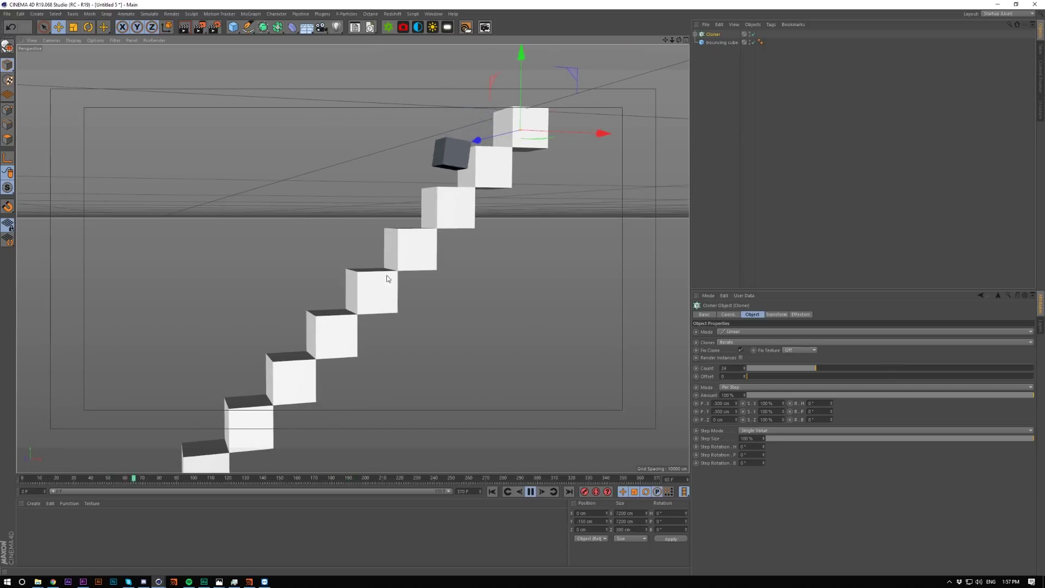
pyautogui.click(759, 240)
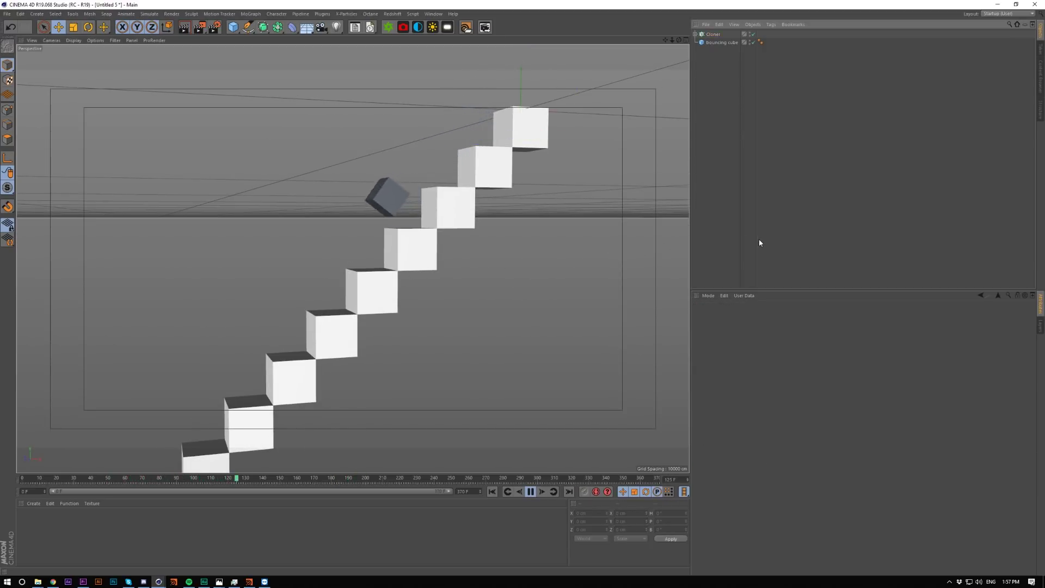